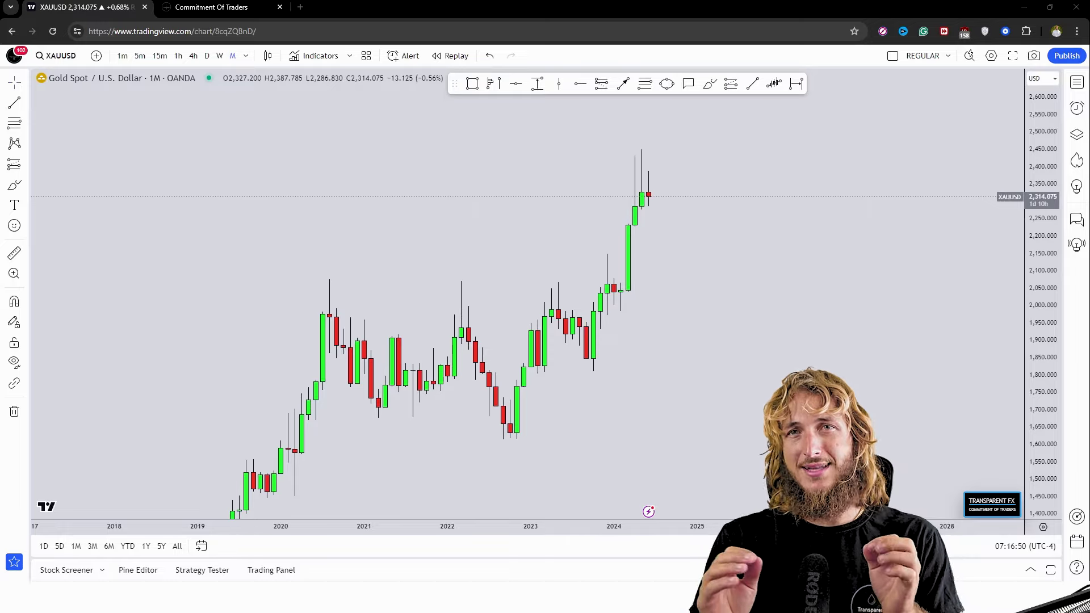
Check the XAU/GOLD COT table on Transparent FX, then go back to the XAUUSD chart tab
{"action": "left_click", "coordinate": [211, 7]}
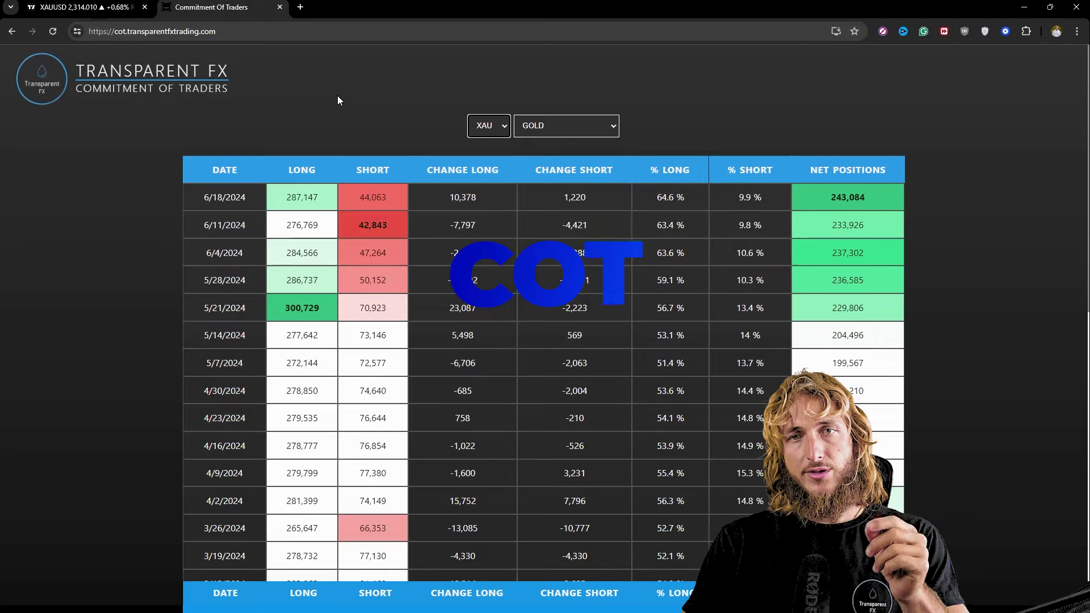
{"action": "left_click_drag", "start_coordinate": [251, 90], "coordinate": [57, 92]}
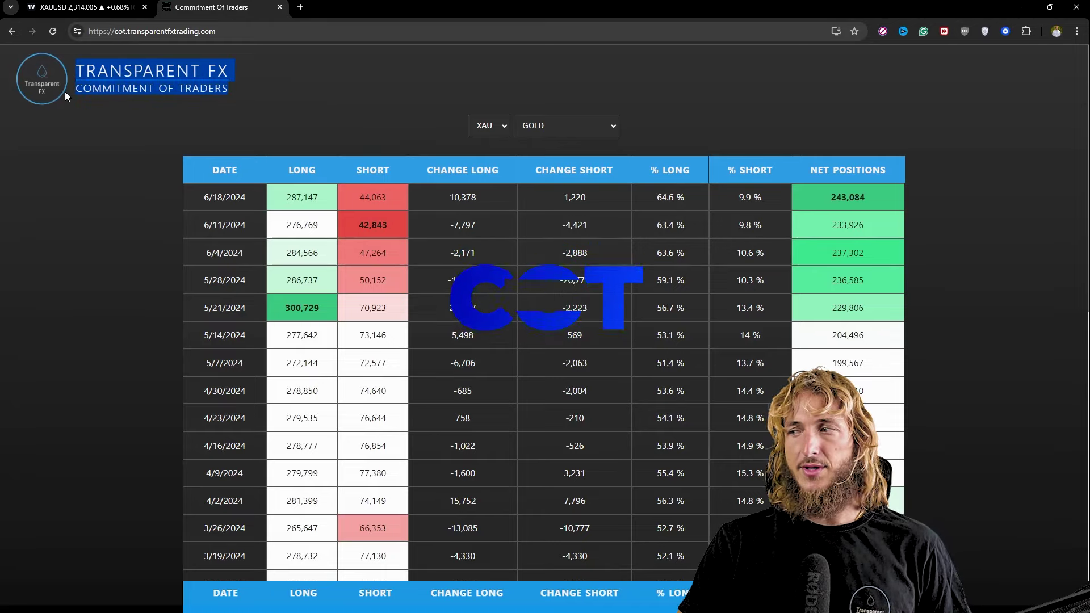
{"action": "left_click", "coordinate": [355, 108]}
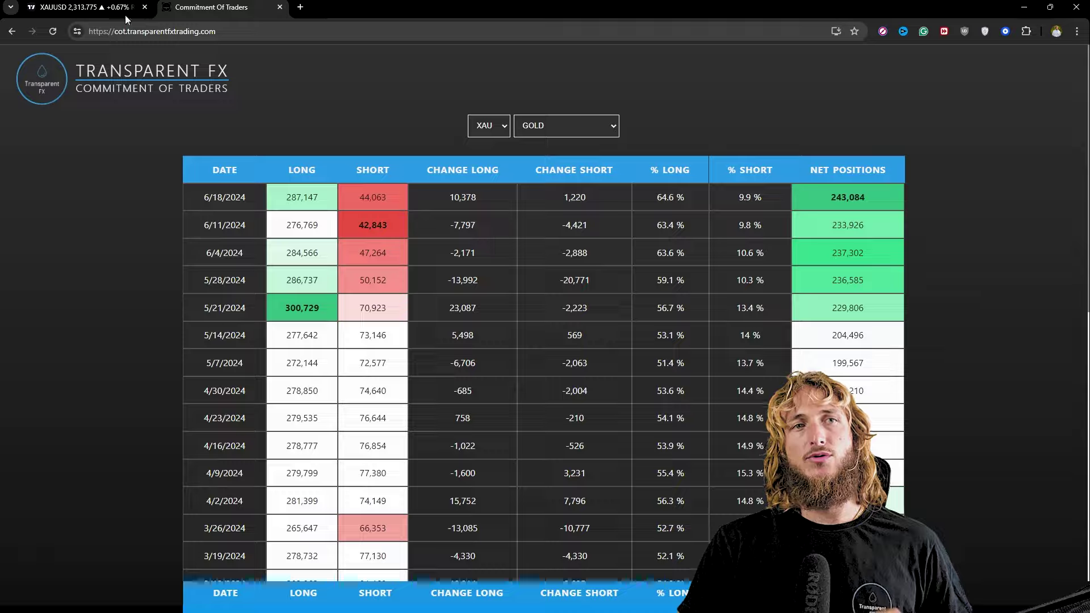
{"action": "left_click", "coordinate": [91, 7]}
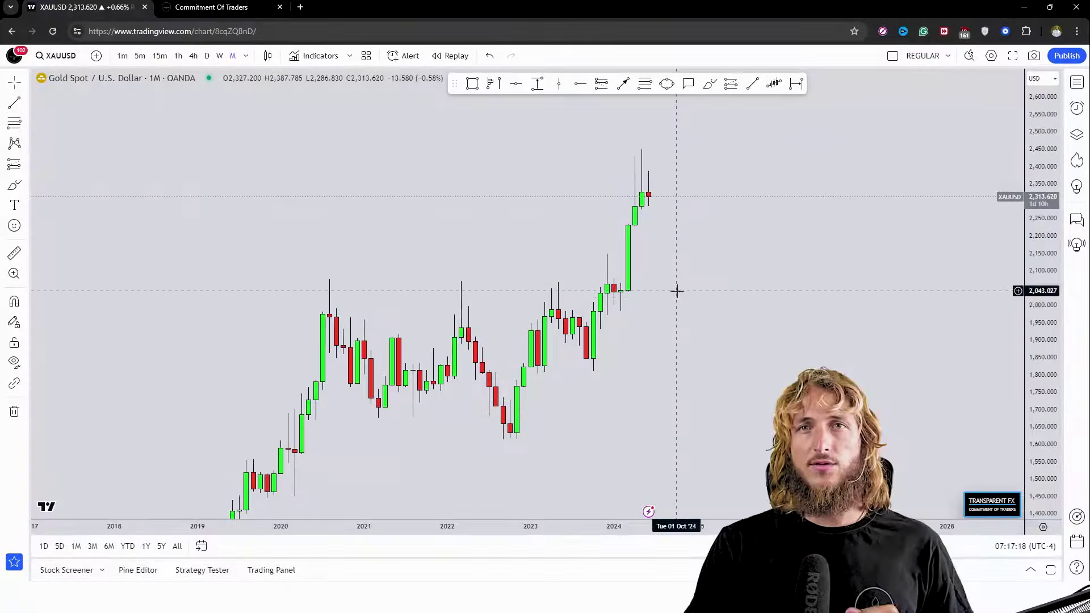
Draw a blue rectangle over the 2,000 zone spanning 2020 to 2024
{"action": "left_click", "coordinate": [472, 83]}
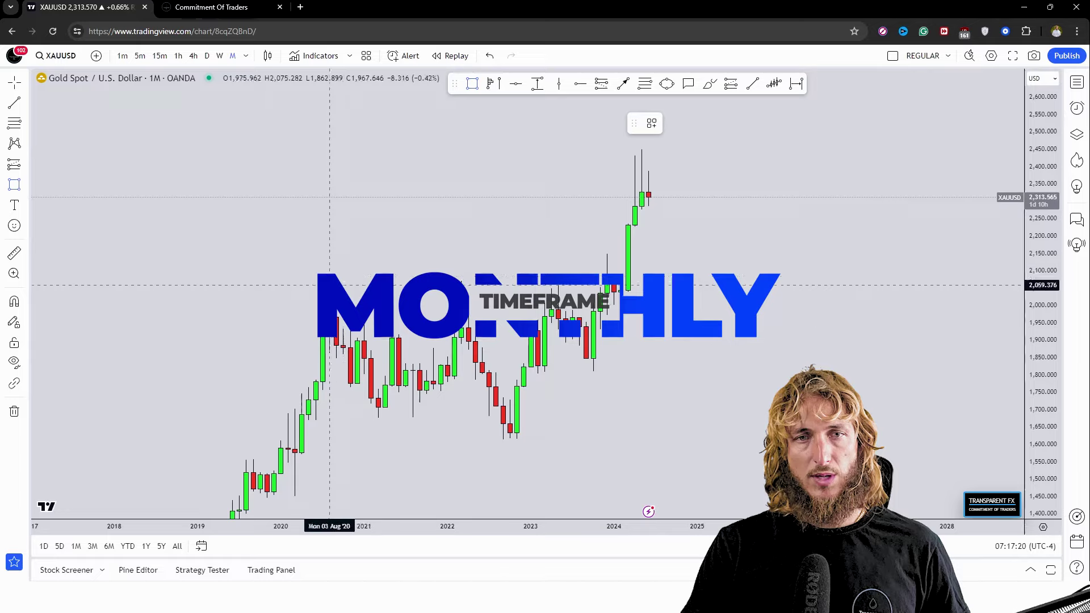
{"action": "mouse_move", "coordinate": [301, 315]}
{"action": "left_mouse_down"}
{"action": "mouse_move", "coordinate": [769, 296]}
{"action": "mouse_move", "coordinate": [676, 295]}
{"action": "left_mouse_up"}
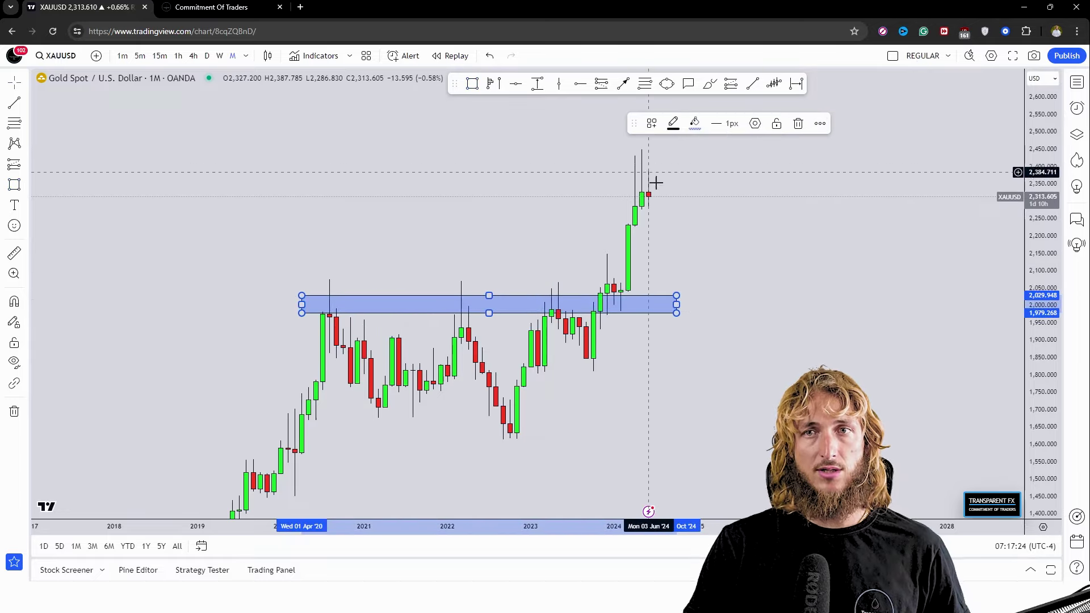
{"action": "left_click_drag", "start_coordinate": [768, 278], "coordinate": [761, 299]}
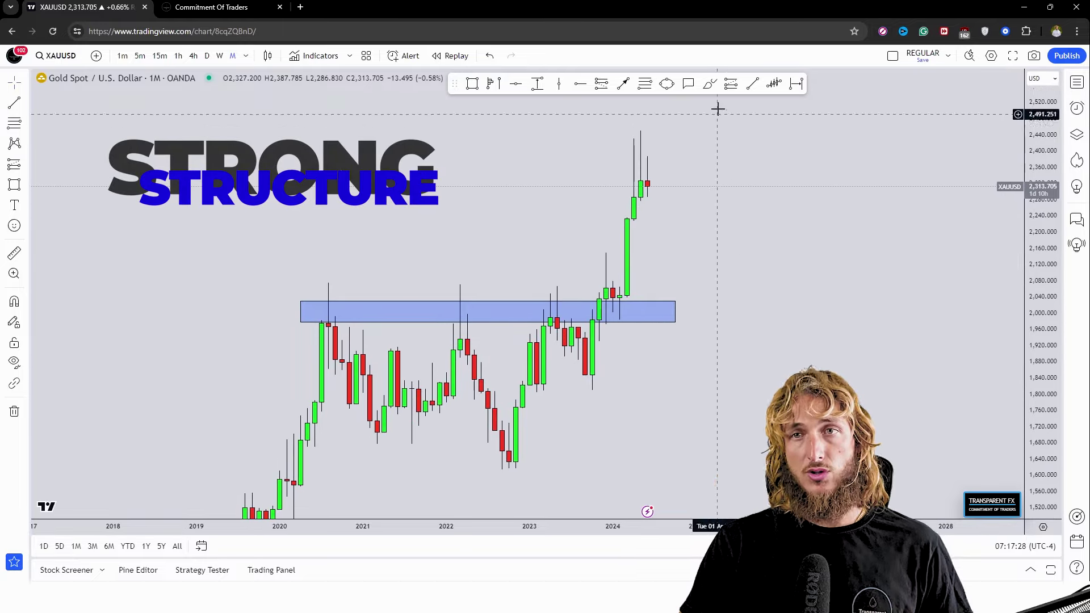
Circle the 2020, 2022, 2023 and 2024 zone touches in red with their drops, removing the final rally stroke
{"action": "left_click", "coordinate": [710, 84]}
{"action": "left_click_drag", "start_coordinate": [322, 318], "coordinate": [326, 320]}
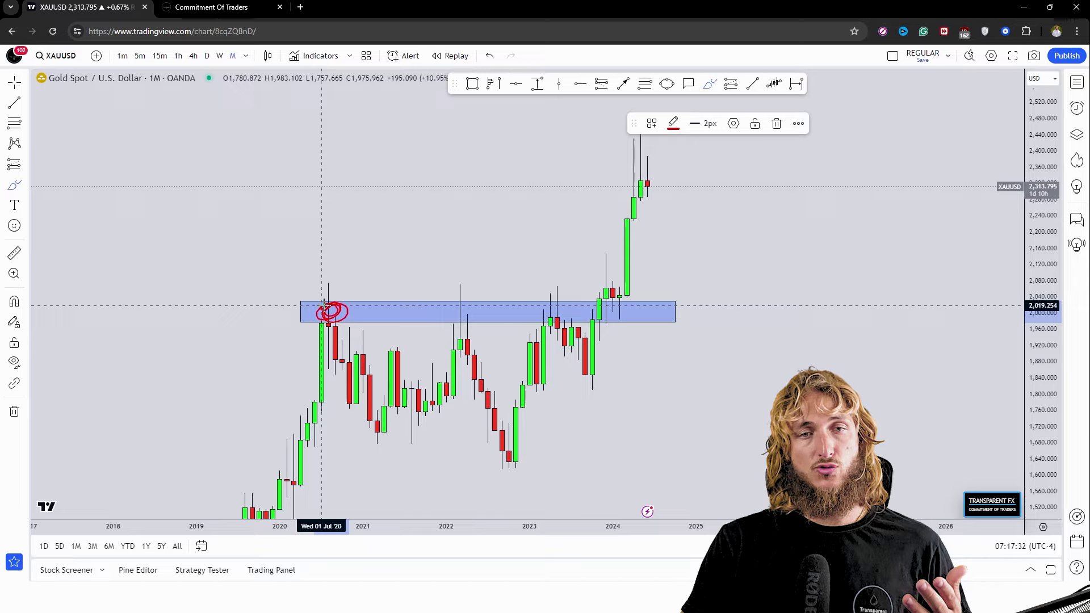
{"action": "left_click_drag", "start_coordinate": [334, 326], "coordinate": [374, 429]}
{"action": "mouse_move", "coordinate": [468, 306]}
{"action": "left_mouse_down"}
{"action": "mouse_move", "coordinate": [452, 315]}
{"action": "mouse_move", "coordinate": [478, 317]}
{"action": "mouse_move", "coordinate": [501, 420]}
{"action": "left_mouse_up"}
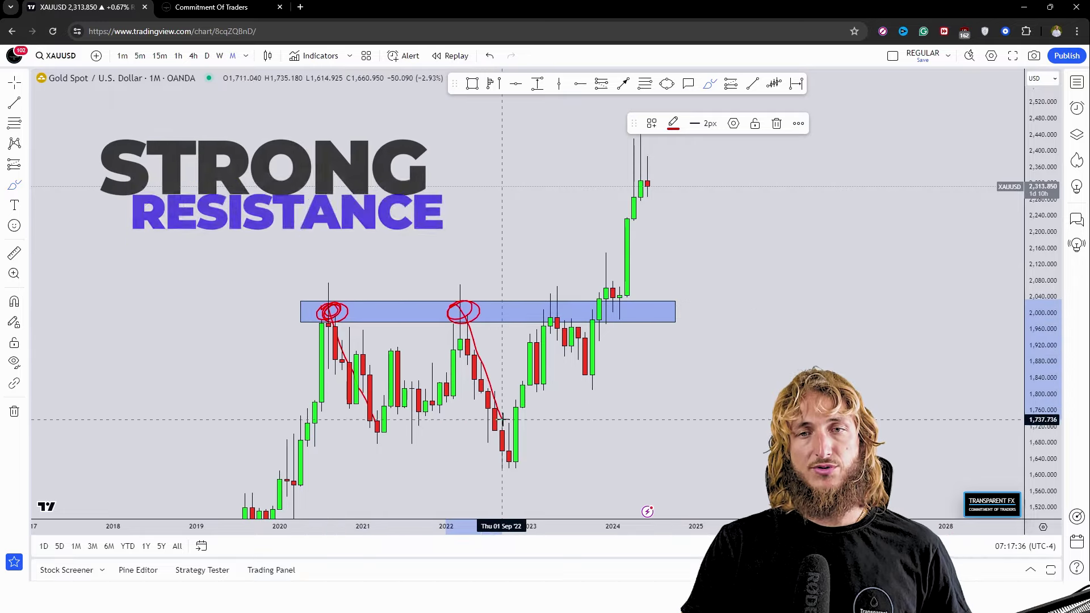
{"action": "mouse_move", "coordinate": [552, 300]}
{"action": "left_mouse_down"}
{"action": "mouse_move", "coordinate": [548, 318]}
{"action": "mouse_move", "coordinate": [592, 389]}
{"action": "mouse_move", "coordinate": [607, 256]}
{"action": "left_mouse_up"}
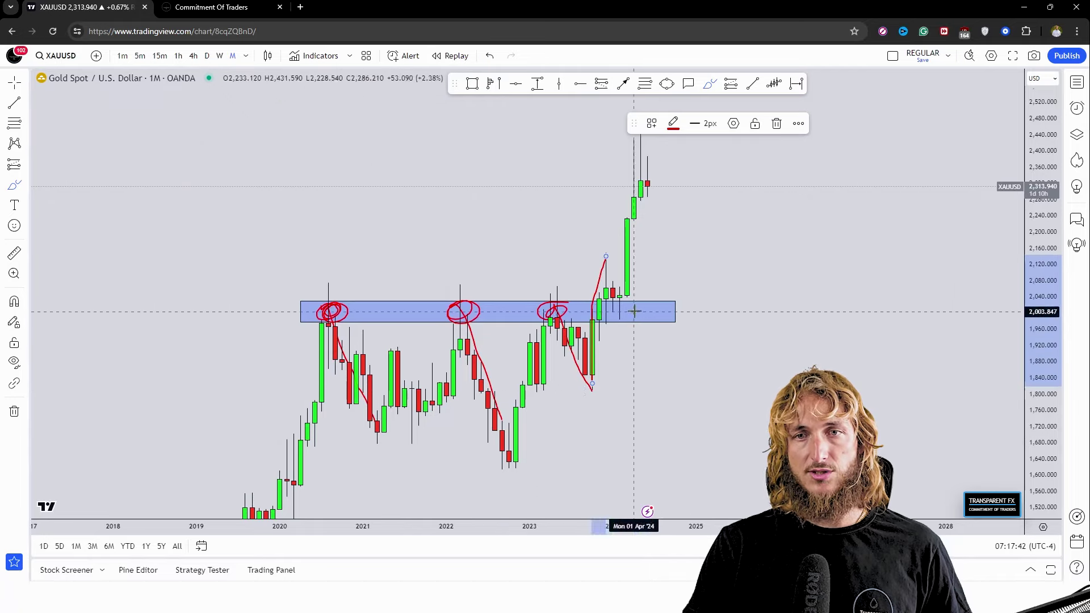
{"action": "left_click_drag", "start_coordinate": [634, 312], "coordinate": [628, 306]}
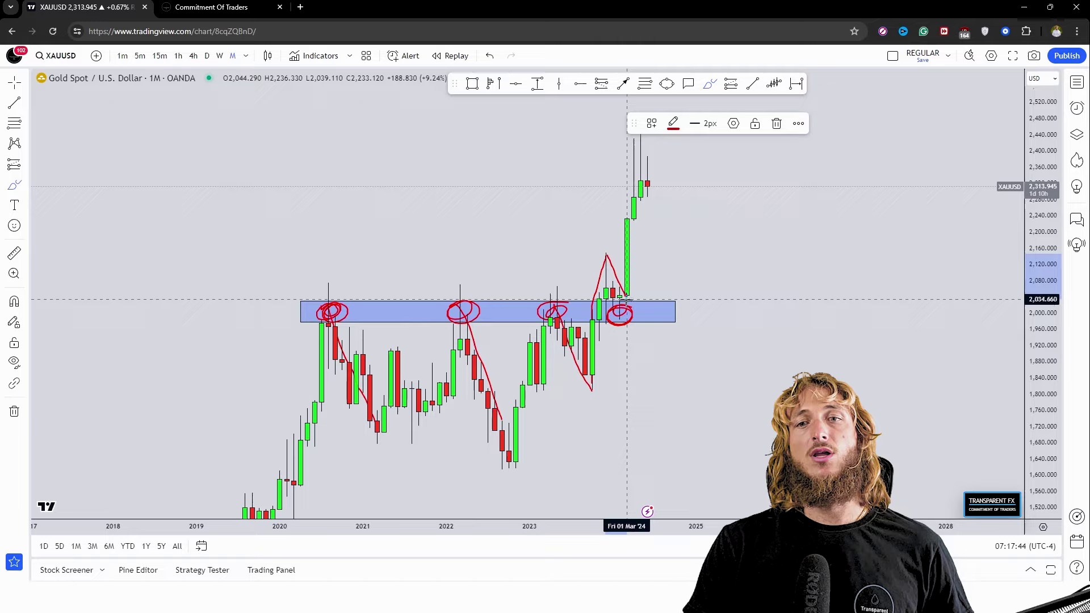
{"action": "left_click_drag", "start_coordinate": [626, 308], "coordinate": [640, 166]}
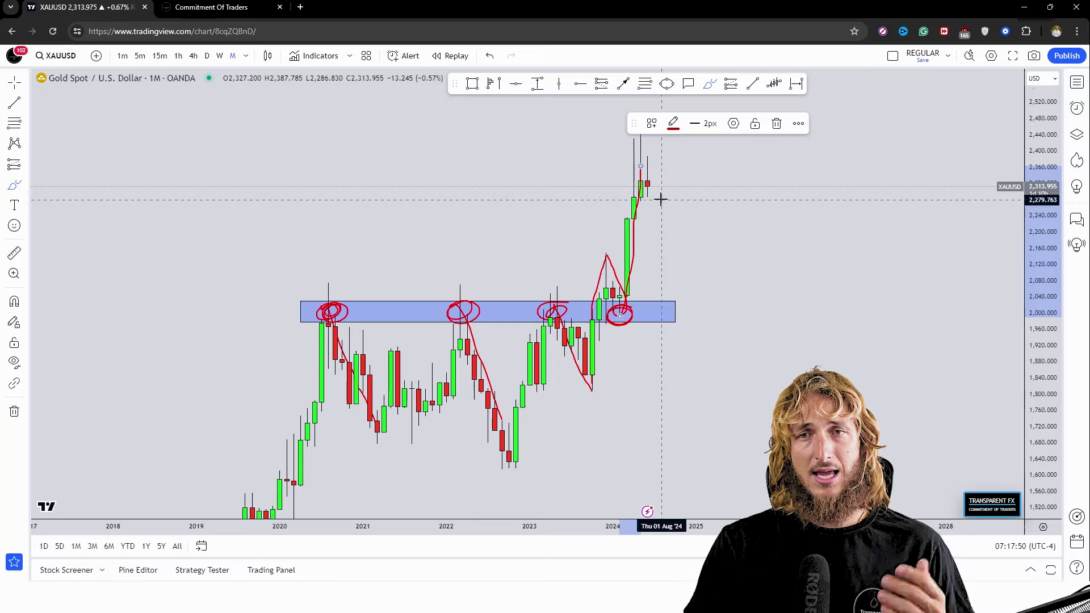
{"action": "left_click", "coordinate": [487, 57]}
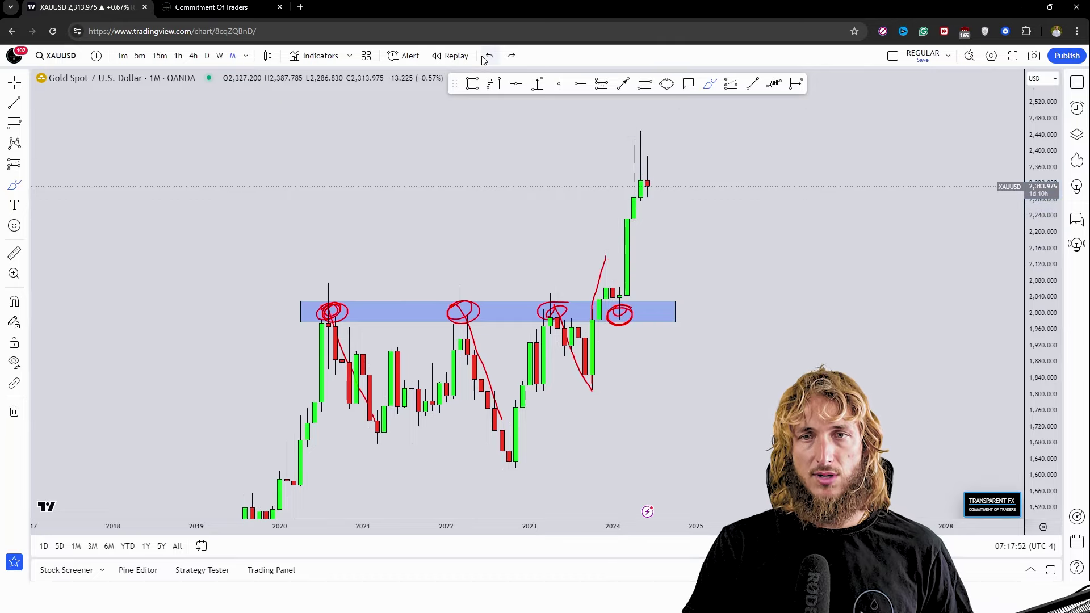
Sketch a red projected path rising from about 1,800 toward 2,360, then through a dip to 2,500
{"action": "scroll", "coordinate": [717, 309], "scroll_direction": "right", "scroll_amount": 3}
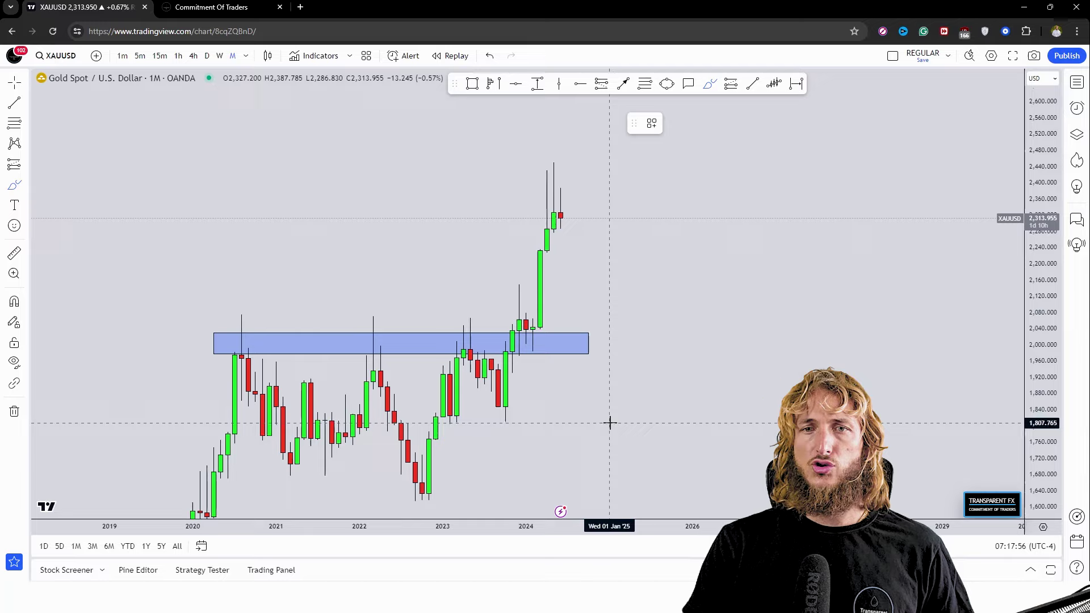
{"action": "left_click_drag", "start_coordinate": [608, 423], "coordinate": [633, 288]}
{"action": "left_click_drag", "start_coordinate": [669, 349], "coordinate": [693, 223]}
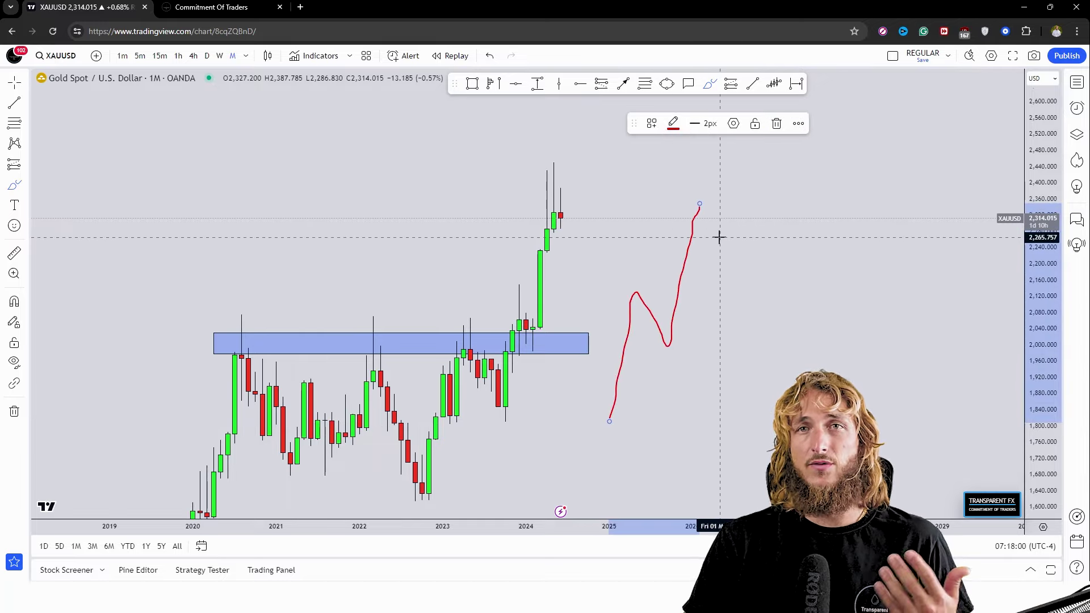
{"action": "mouse_move", "coordinate": [699, 203]}
{"action": "left_mouse_down"}
{"action": "mouse_move", "coordinate": [725, 253]}
{"action": "mouse_move", "coordinate": [764, 204]}
{"action": "mouse_move", "coordinate": [783, 147]}
{"action": "left_mouse_up"}
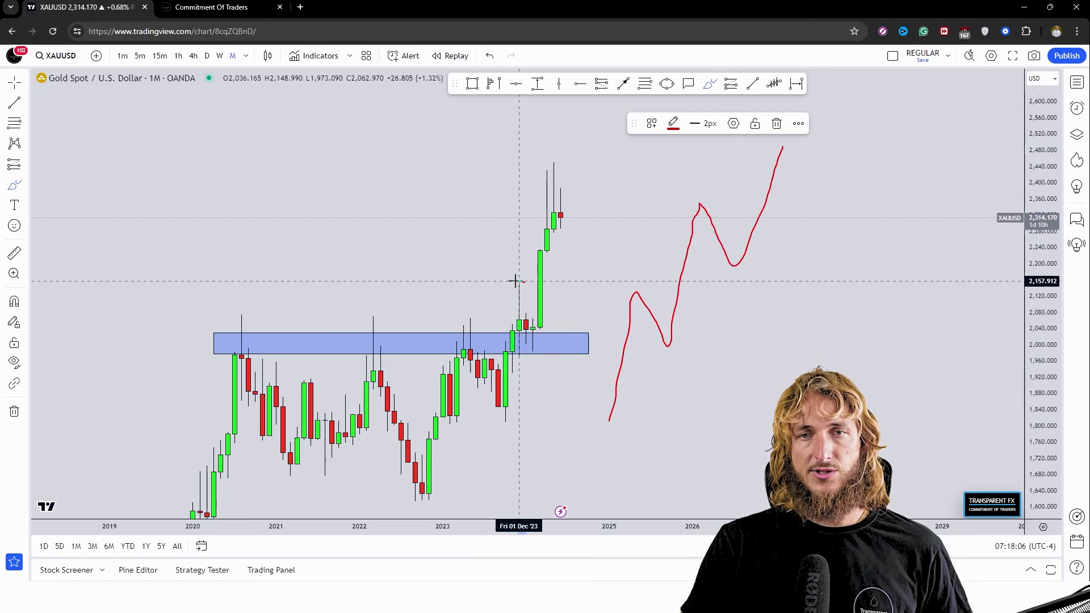
Circle the 2024 highs near 2,120 and 2,440, the 2023 low and the projected peaks and valleys
{"action": "left_click_drag", "start_coordinate": [512, 282], "coordinate": [524, 282]}
{"action": "left_click_drag", "start_coordinate": [642, 290], "coordinate": [624, 297]}
{"action": "mouse_move", "coordinate": [542, 348]}
{"action": "left_mouse_down"}
{"action": "mouse_move", "coordinate": [529, 359]}
{"action": "mouse_move", "coordinate": [539, 346]}
{"action": "left_mouse_up"}
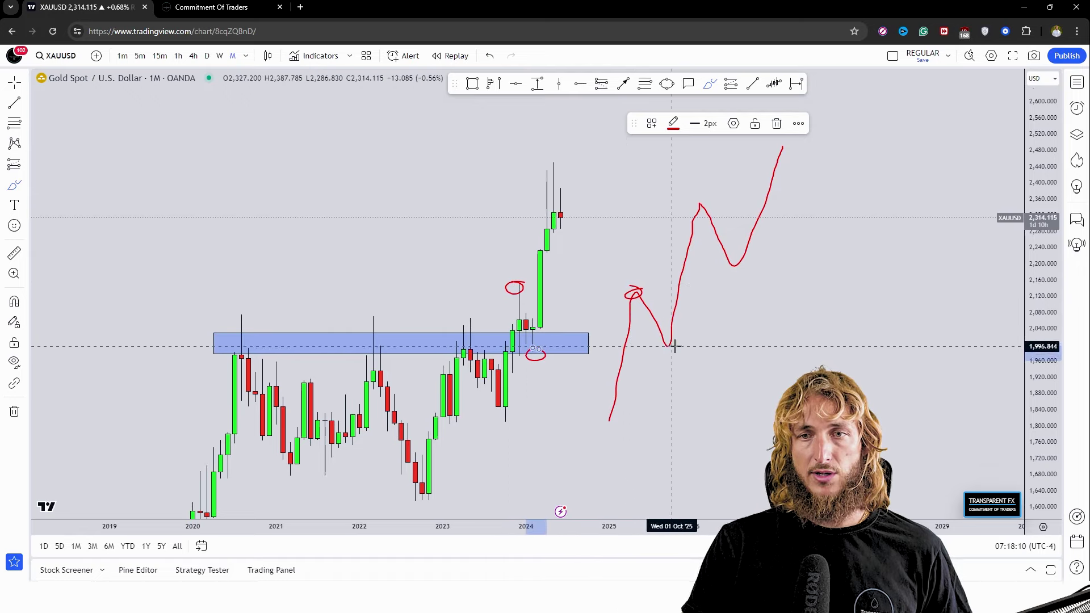
{"action": "mouse_move", "coordinate": [503, 408]}
{"action": "left_mouse_down"}
{"action": "mouse_move", "coordinate": [496, 417]}
{"action": "mouse_move", "coordinate": [507, 409]}
{"action": "left_mouse_up"}
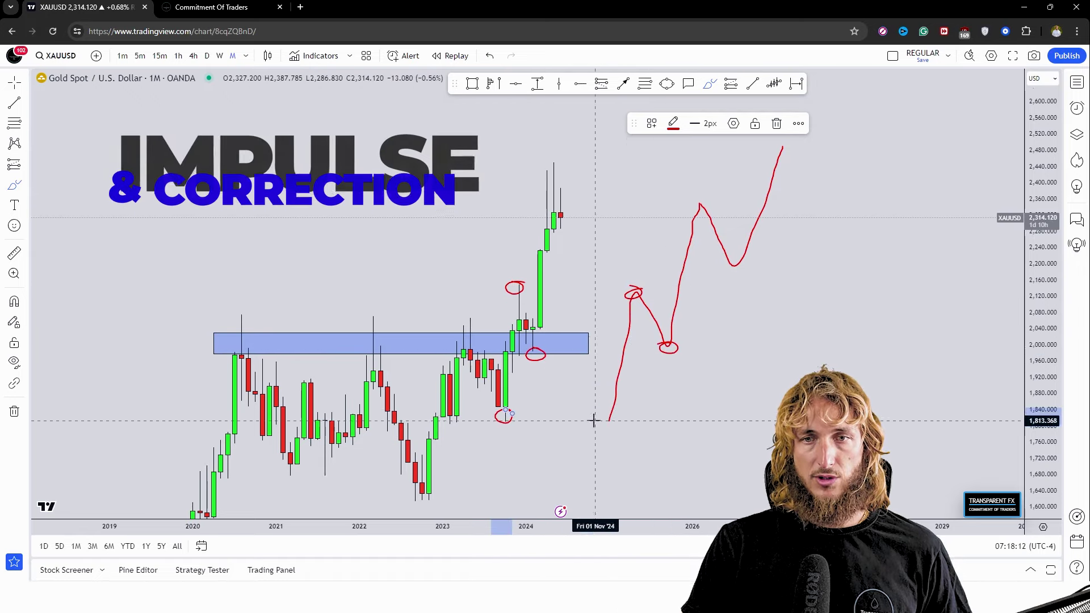
{"action": "left_click_drag", "start_coordinate": [595, 420], "coordinate": [616, 414]}
{"action": "left_click_drag", "start_coordinate": [702, 197], "coordinate": [695, 202]}
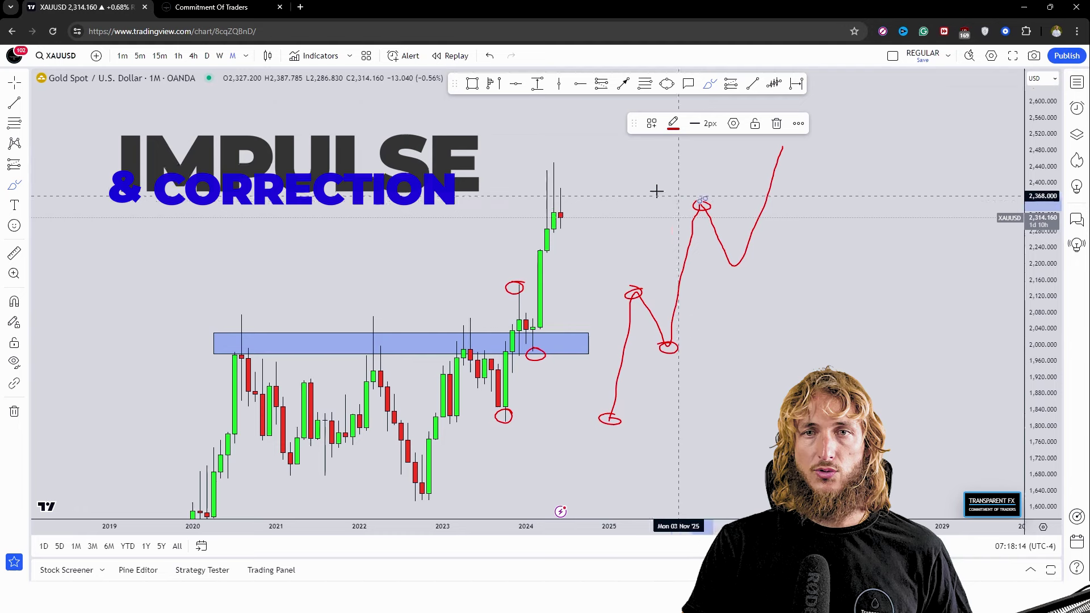
{"action": "left_click_drag", "start_coordinate": [542, 166], "coordinate": [560, 165]}
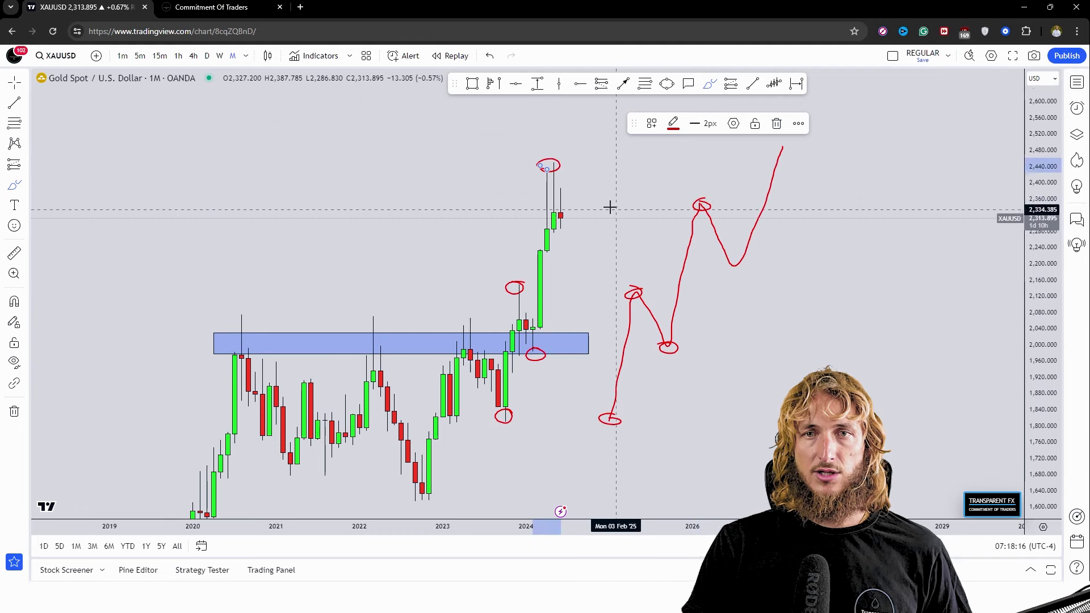
{"action": "mouse_move", "coordinate": [563, 216]}
{"action": "left_mouse_down"}
{"action": "mouse_move", "coordinate": [584, 246]}
{"action": "mouse_move", "coordinate": [627, 126]}
{"action": "left_mouse_up"}
{"action": "mouse_move", "coordinate": [730, 259]}
{"action": "left_mouse_down"}
{"action": "mouse_move", "coordinate": [723, 248]}
{"action": "mouse_move", "coordinate": [723, 262]}
{"action": "left_mouse_up"}
{"action": "left_click_drag", "start_coordinate": [794, 145], "coordinate": [775, 141]}
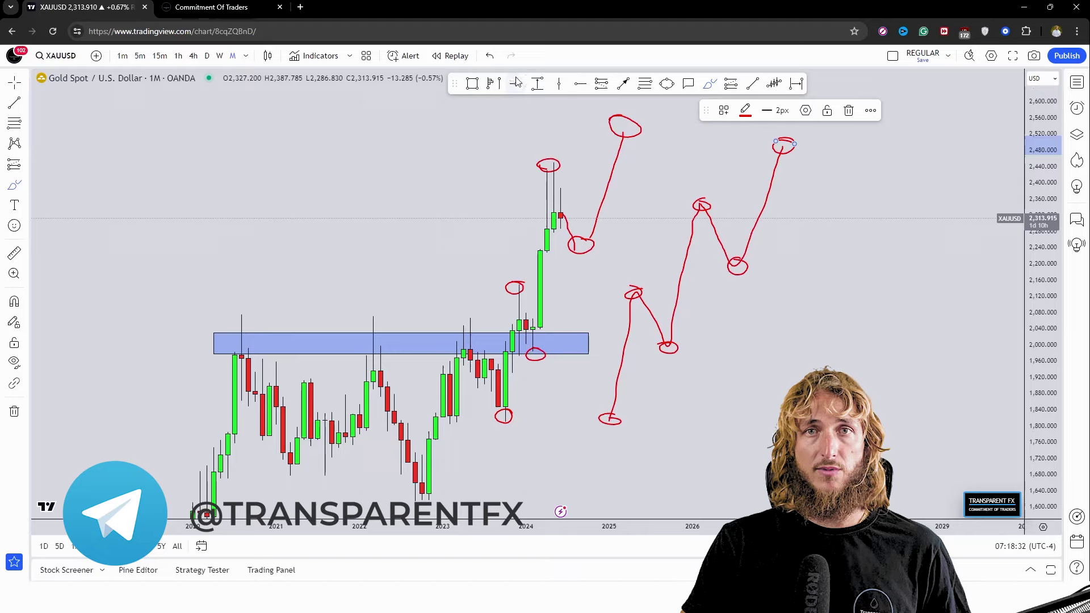
Undo the red markings and delete the new dip-to-2,480 curve, leaving only the blue zone
{"action": "left_click", "coordinate": [495, 59]}
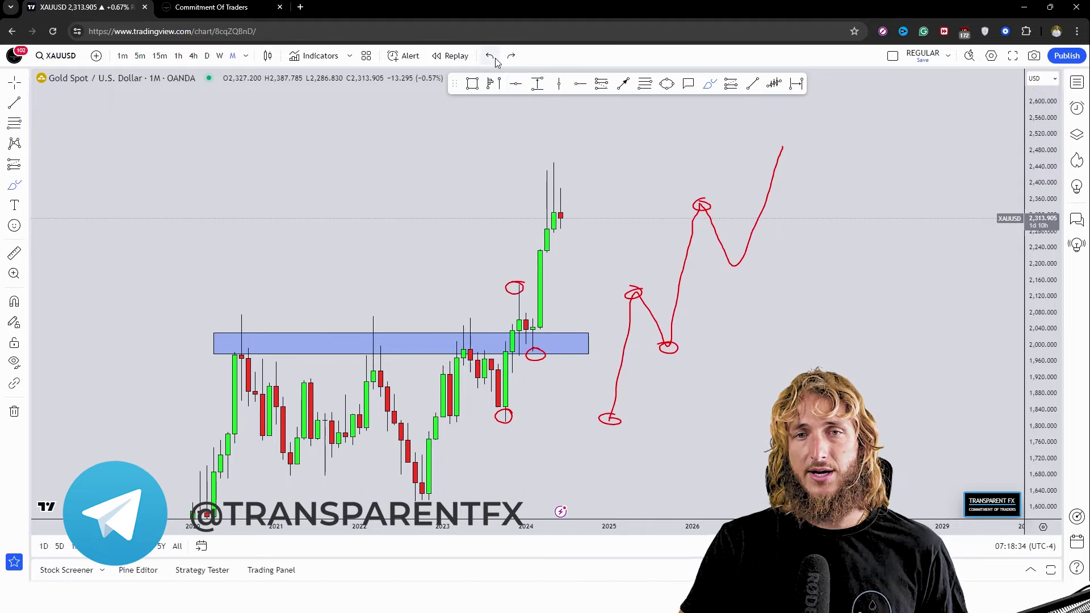
{"action": "left_click", "coordinate": [489, 55]}
{"action": "left_click", "coordinate": [490, 56]}
{"action": "left_click", "coordinate": [489, 56]}
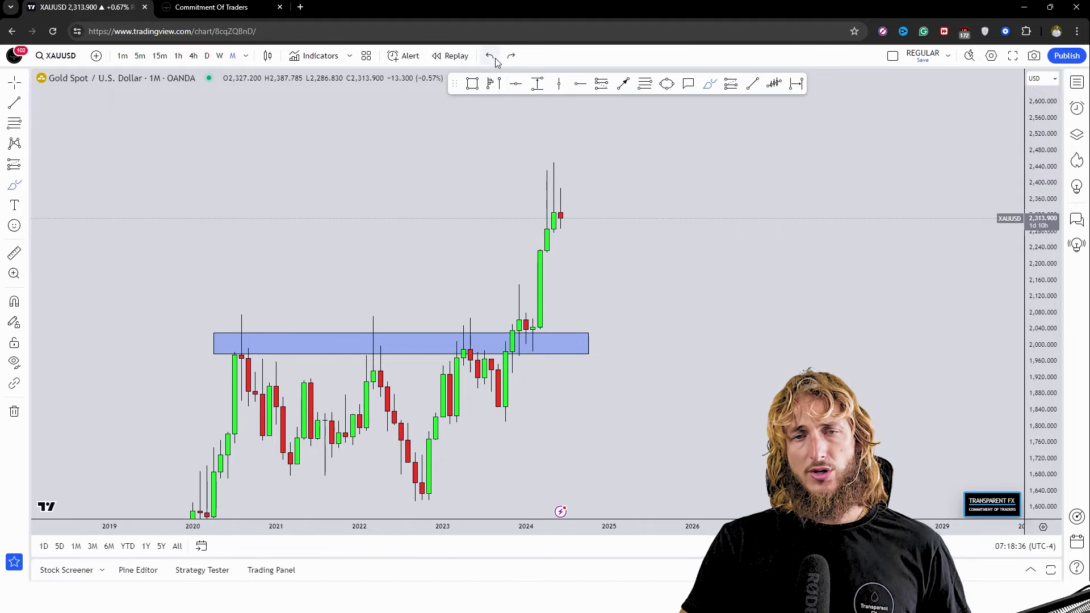
{"action": "mouse_move", "coordinate": [561, 216]}
{"action": "left_mouse_down"}
{"action": "mouse_move", "coordinate": [564, 231]}
{"action": "mouse_move", "coordinate": [598, 195]}
{"action": "mouse_move", "coordinate": [609, 143]}
{"action": "left_mouse_up"}
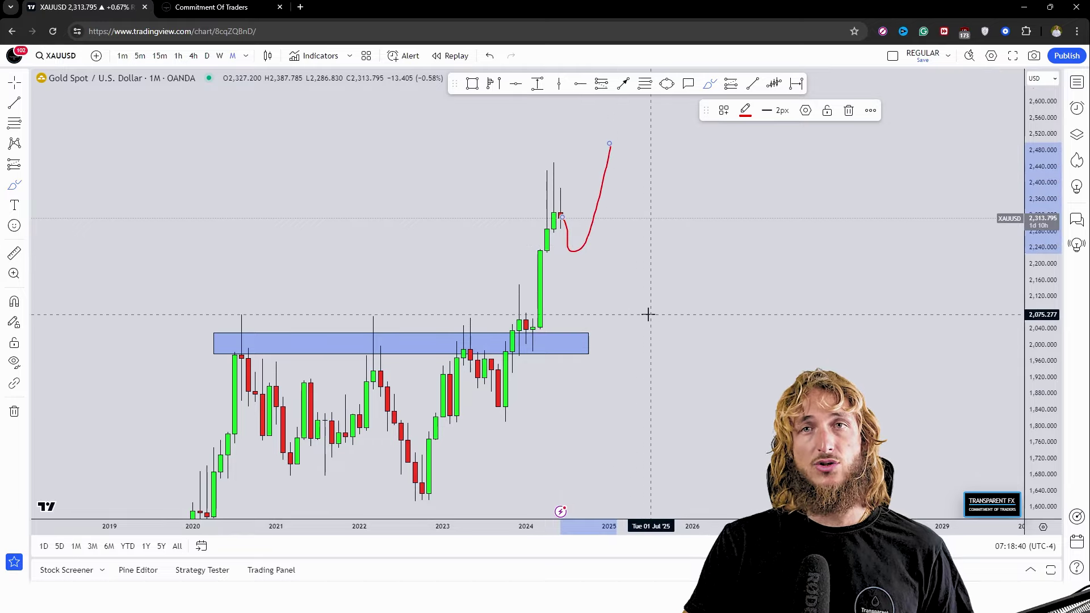
{"action": "left_click", "coordinate": [848, 110]}
{"action": "left_click_drag", "start_coordinate": [691, 343], "coordinate": [699, 343]}
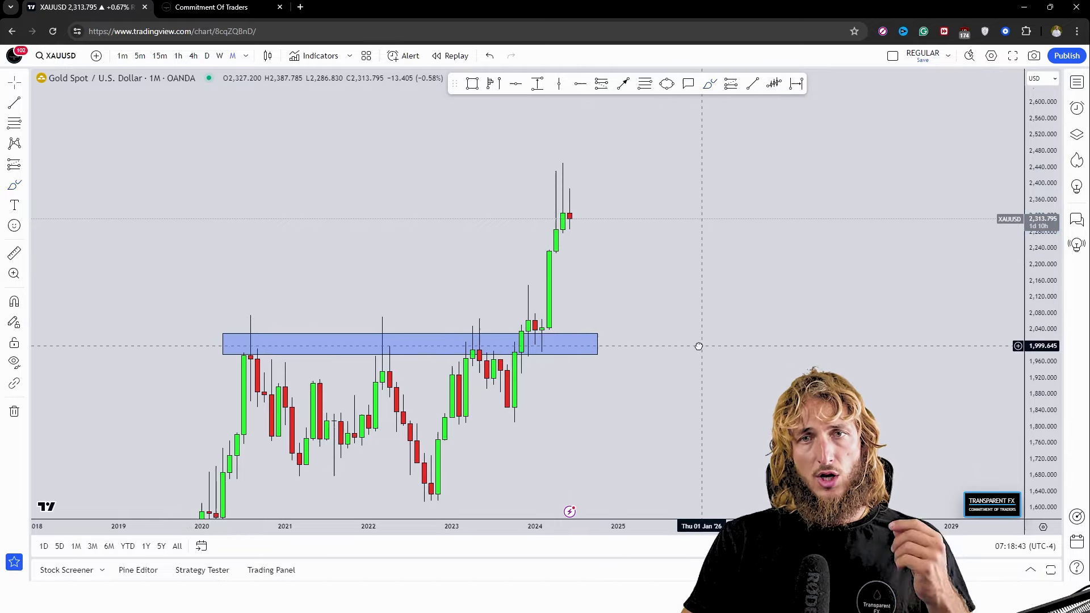
Switch to the 1W chart on the 2024 rally and mark the range between 2,290 and 2,425
{"action": "left_click", "coordinate": [225, 54]}
{"action": "left_click_drag", "start_coordinate": [709, 286], "coordinate": [638, 427]}
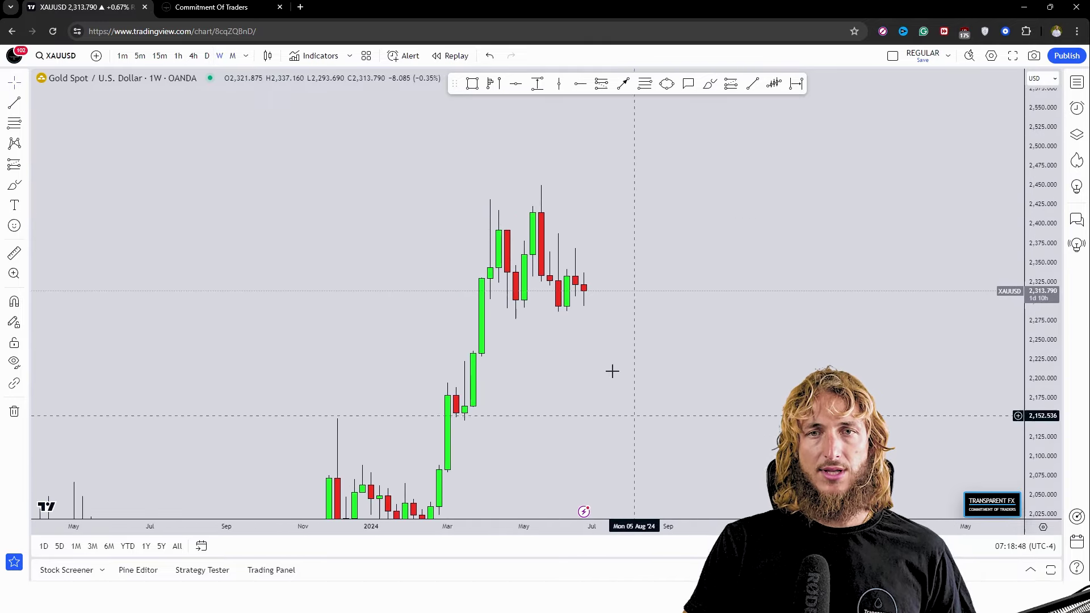
{"action": "left_click", "coordinate": [709, 84]}
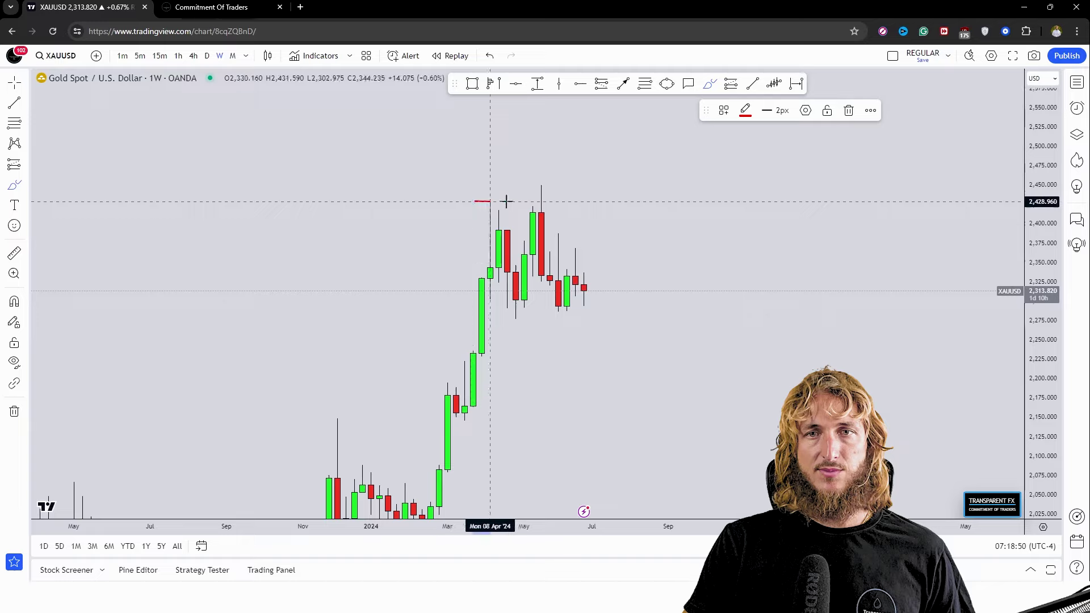
{"action": "left_click_drag", "start_coordinate": [475, 200], "coordinate": [728, 204]}
{"action": "left_click_drag", "start_coordinate": [499, 317], "coordinate": [702, 311]}
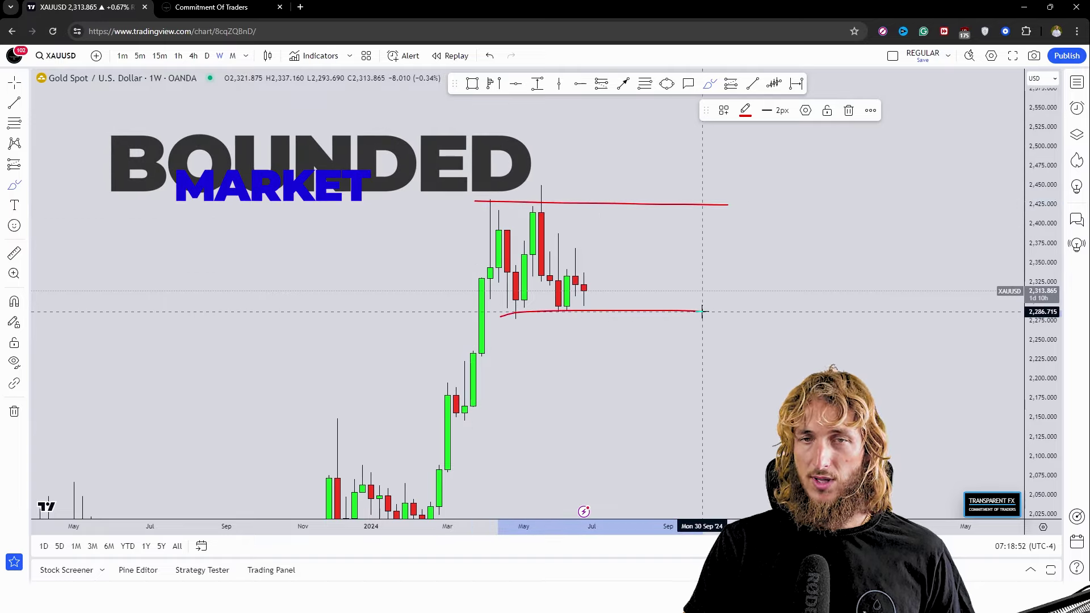
Sketch a drop from the last candle, an M pattern and its neckline, then undo the M sketch
{"action": "left_click_drag", "start_coordinate": [583, 290], "coordinate": [596, 324]}
{"action": "left_click", "coordinate": [490, 56]}
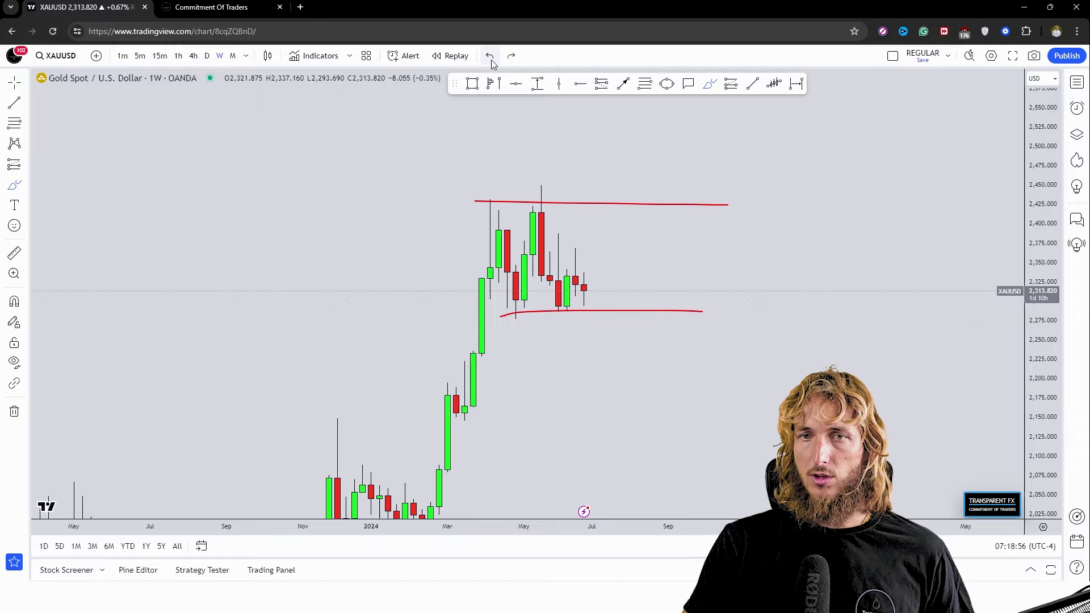
{"action": "left_click_drag", "start_coordinate": [583, 292], "coordinate": [609, 351]}
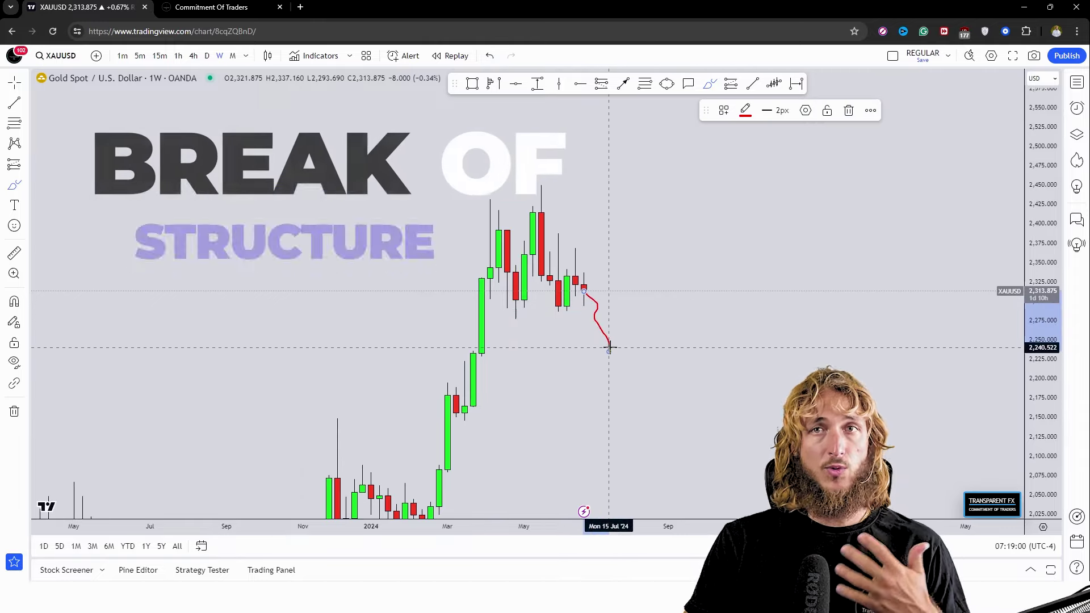
{"action": "mouse_move", "coordinate": [518, 314]}
{"action": "left_mouse_down"}
{"action": "mouse_move", "coordinate": [540, 199]}
{"action": "mouse_move", "coordinate": [558, 291]}
{"action": "mouse_move", "coordinate": [579, 248]}
{"action": "mouse_move", "coordinate": [608, 353]}
{"action": "left_mouse_up"}
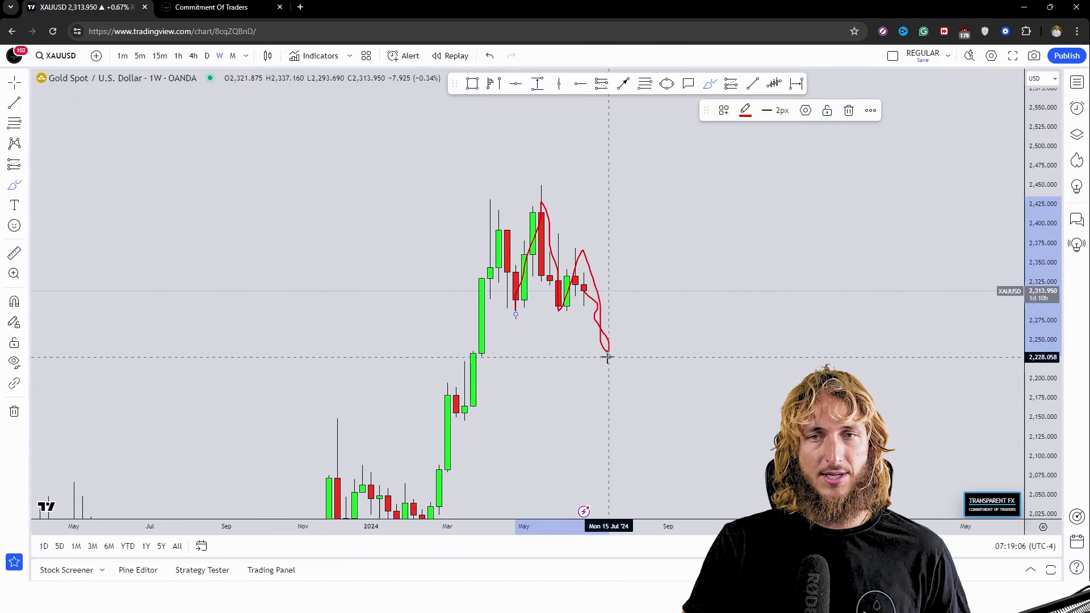
{"action": "left_click_drag", "start_coordinate": [704, 307], "coordinate": [729, 208]}
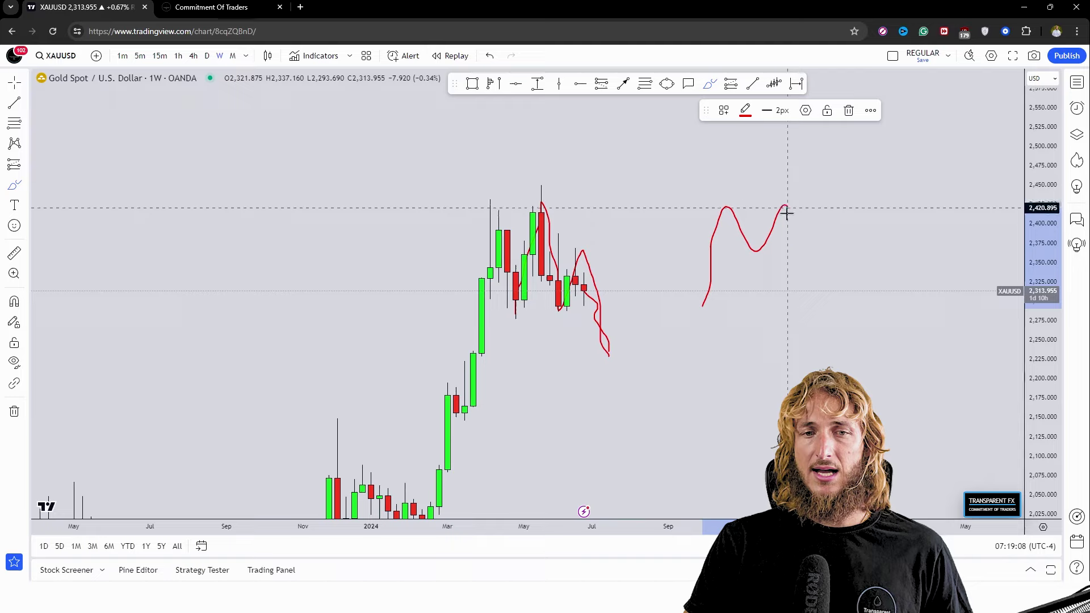
{"action": "mouse_move", "coordinate": [797, 310]}
{"action": "left_mouse_down"}
{"action": "mouse_move", "coordinate": [830, 294]}
{"action": "mouse_move", "coordinate": [842, 251]}
{"action": "left_mouse_up"}
{"action": "mouse_move", "coordinate": [732, 251]}
{"action": "left_mouse_down"}
{"action": "mouse_move", "coordinate": [857, 250]}
{"action": "mouse_move", "coordinate": [773, 252]}
{"action": "left_mouse_up"}
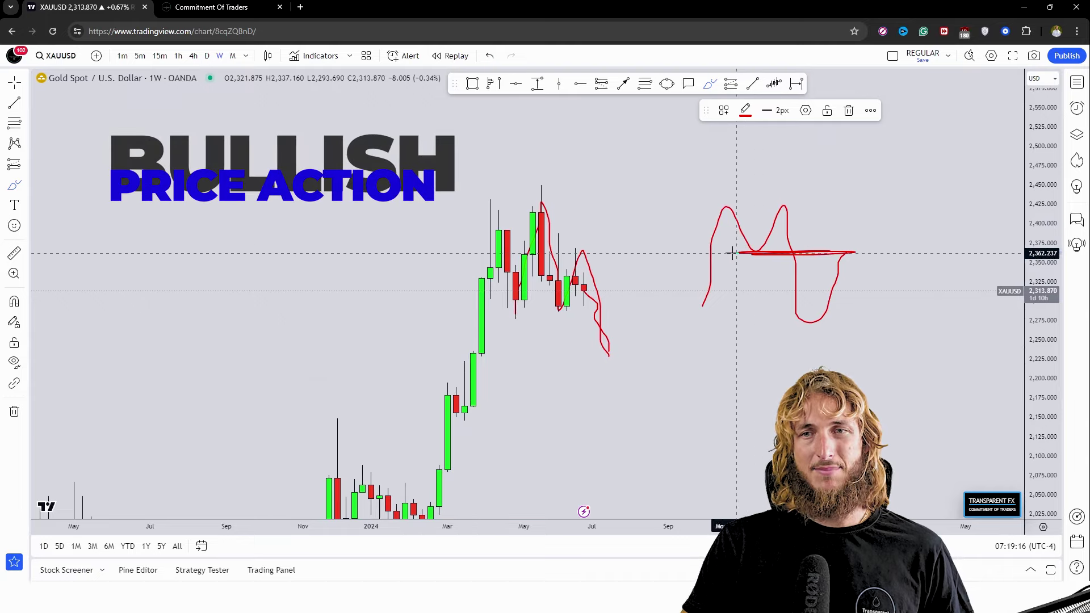
{"action": "left_click_drag", "start_coordinate": [845, 253], "coordinate": [844, 253]}
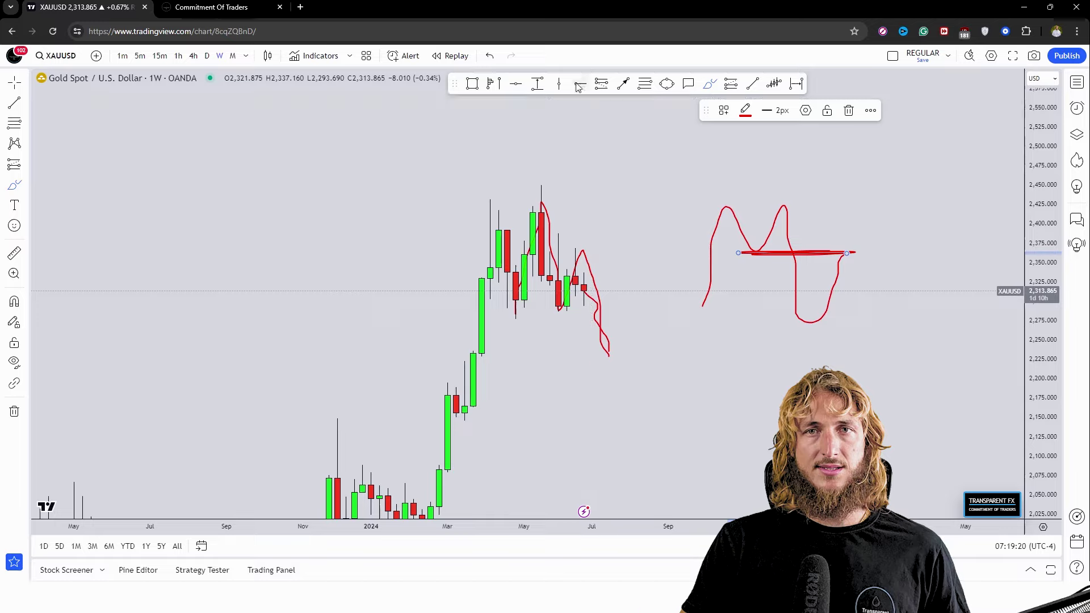
{"action": "left_click", "coordinate": [486, 54]}
{"action": "left_click", "coordinate": [486, 55]}
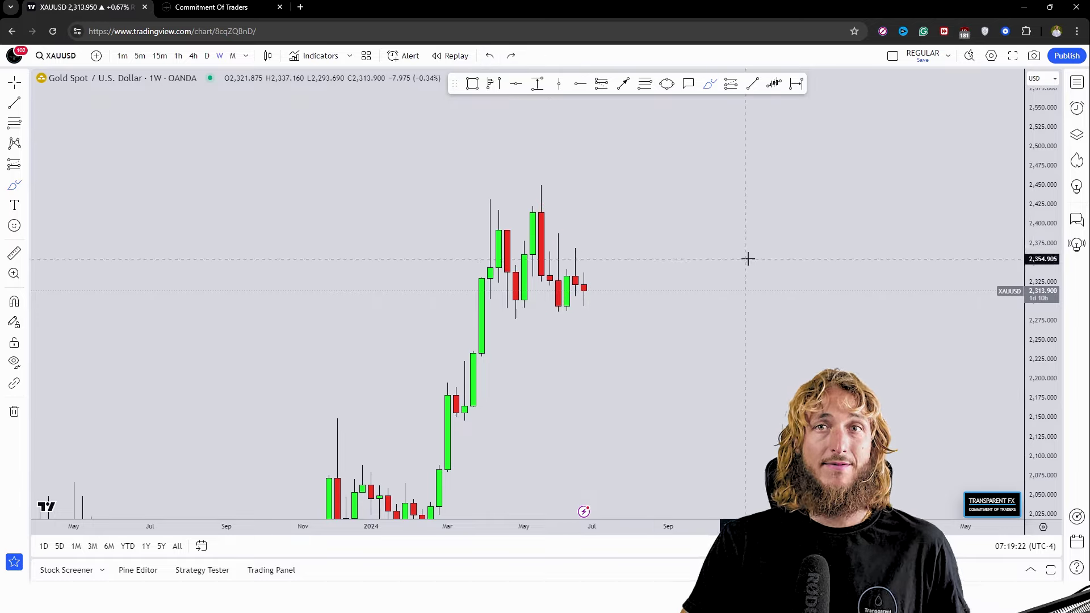
{"action": "scroll", "coordinate": [747, 199], "scroll_direction": "left", "scroll_amount": 5}
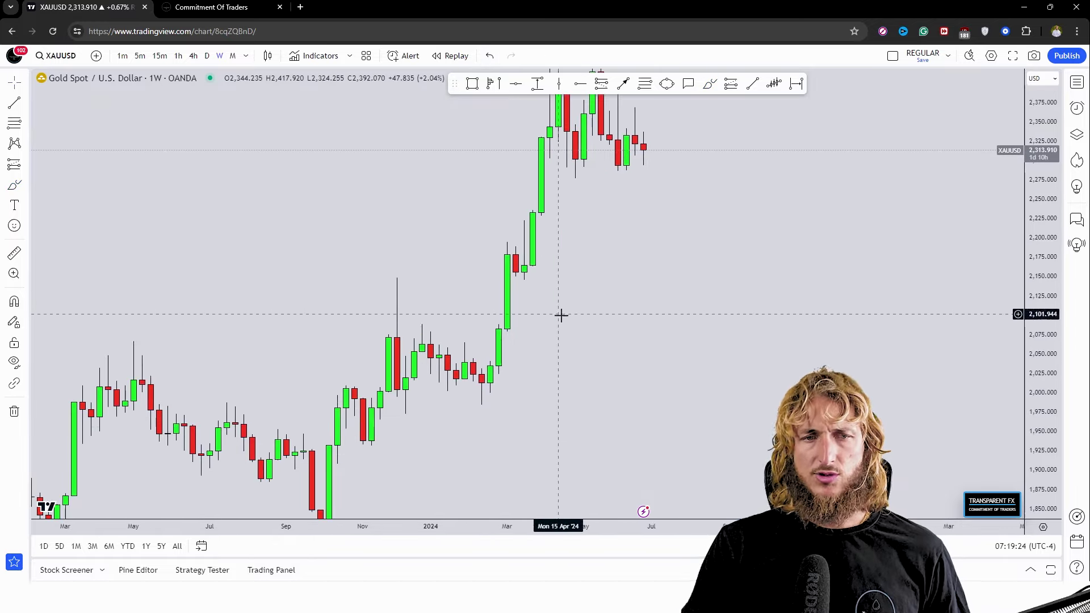
{"action": "scroll", "coordinate": [600, 302], "scroll_direction": "left", "scroll_amount": 5}
{"action": "left_click", "coordinate": [709, 84]}
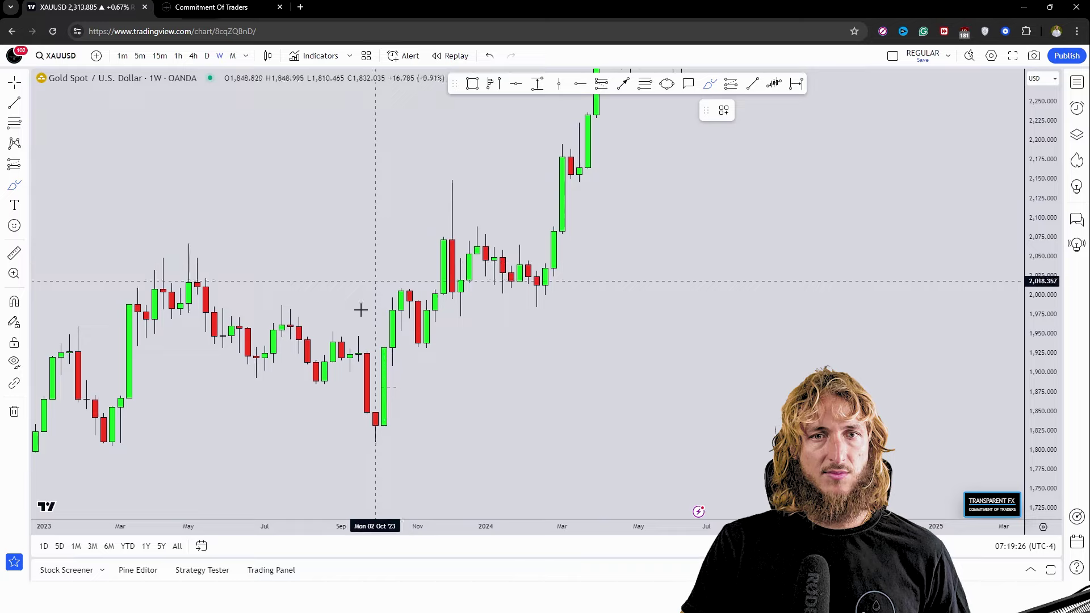
{"action": "mouse_move", "coordinate": [324, 384]}
{"action": "left_mouse_down"}
{"action": "mouse_move", "coordinate": [349, 355]}
{"action": "mouse_move", "coordinate": [391, 405]}
{"action": "mouse_move", "coordinate": [401, 332]}
{"action": "left_mouse_up"}
{"action": "left_click", "coordinate": [848, 110]}
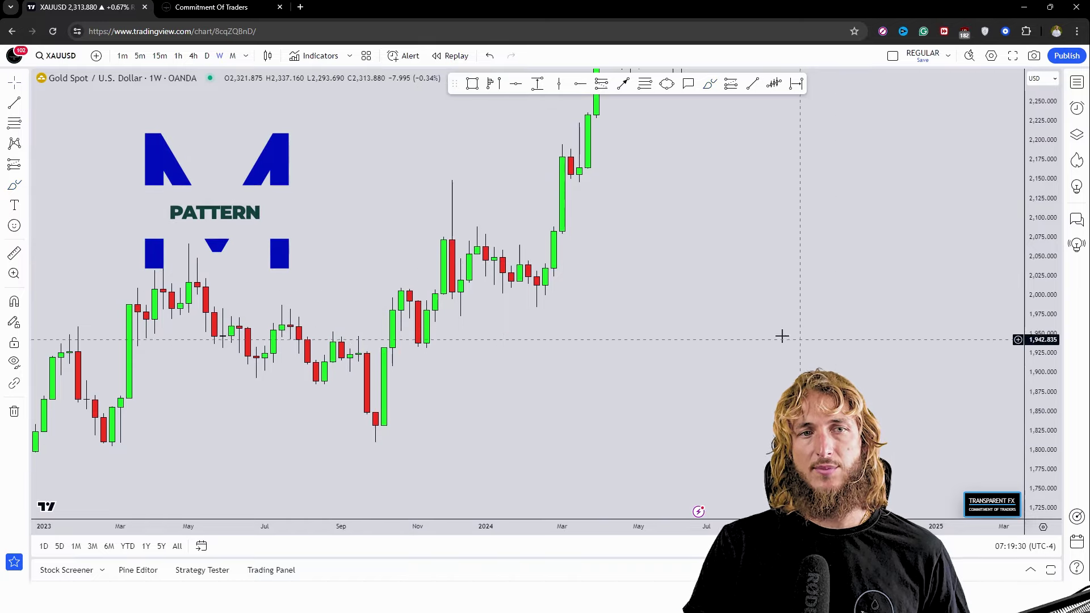
{"action": "scroll", "coordinate": [783, 187], "scroll_direction": "left", "scroll_amount": 2}
{"action": "mouse_move", "coordinate": [185, 353]}
{"action": "left_mouse_down"}
{"action": "mouse_move", "coordinate": [244, 275]}
{"action": "mouse_move", "coordinate": [262, 351]}
{"action": "mouse_move", "coordinate": [269, 313]}
{"action": "left_mouse_up"}
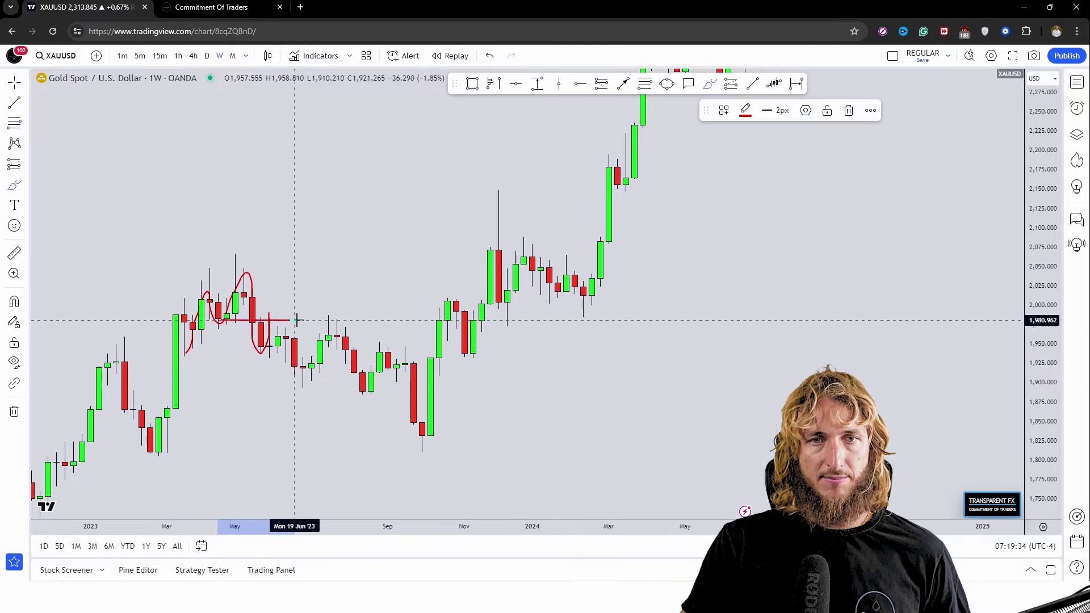
{"action": "left_click", "coordinate": [488, 56]}
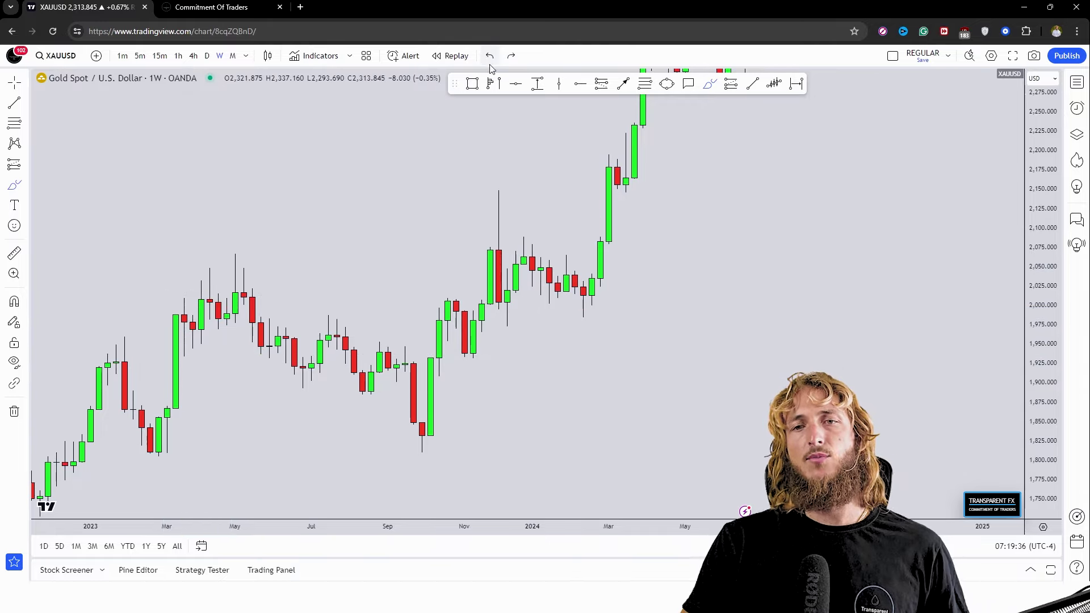
{"action": "scroll", "coordinate": [640, 220], "scroll_direction": "right", "scroll_amount": 3}
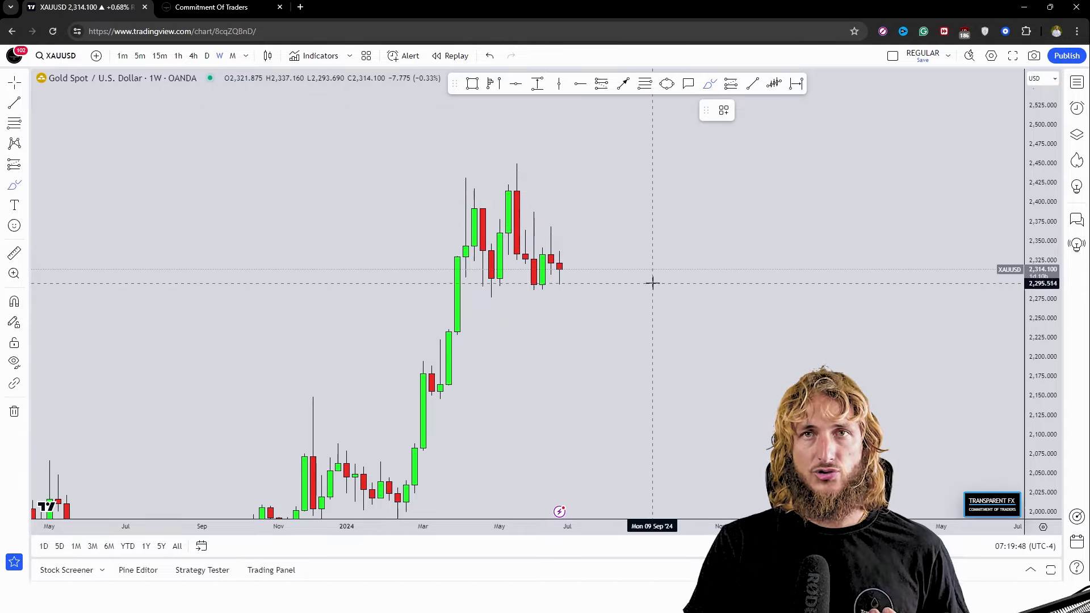
{"action": "key", "text": "ctrl+Tab"}
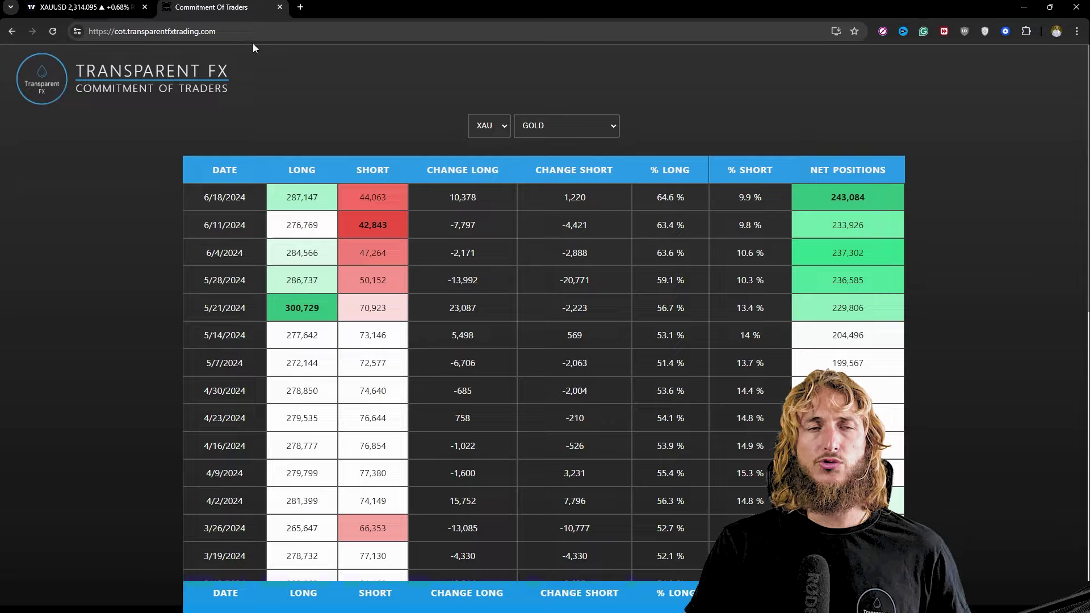
{"action": "left_click", "coordinate": [99, 5]}
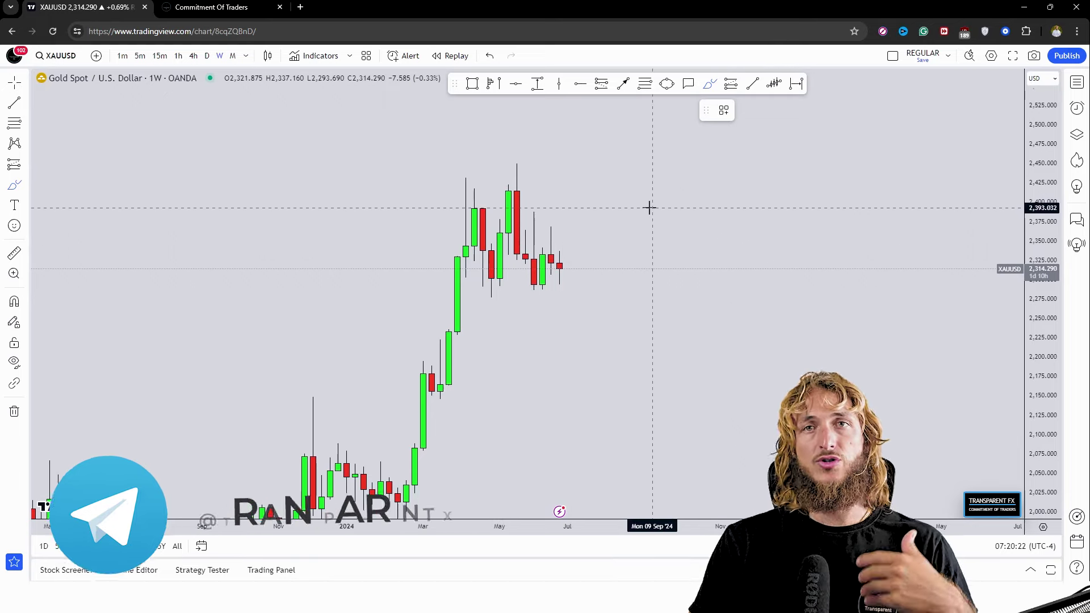
Sketch a red path rising to about 2,400 and dropping, hatch beneath it, and undo the rebound stroke
{"action": "mouse_move", "coordinate": [686, 303]}
{"action": "left_mouse_down"}
{"action": "mouse_move", "coordinate": [713, 205]}
{"action": "mouse_move", "coordinate": [743, 253]}
{"action": "left_mouse_up"}
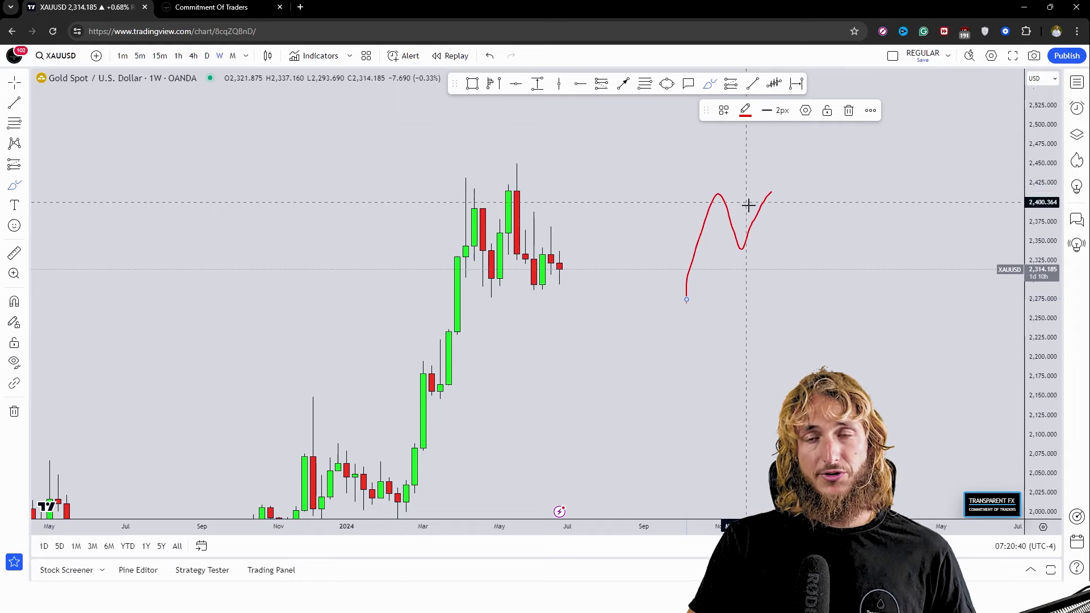
{"action": "mouse_move", "coordinate": [732, 259]}
{"action": "left_mouse_down"}
{"action": "mouse_move", "coordinate": [754, 257]}
{"action": "mouse_move", "coordinate": [727, 269]}
{"action": "left_mouse_up"}
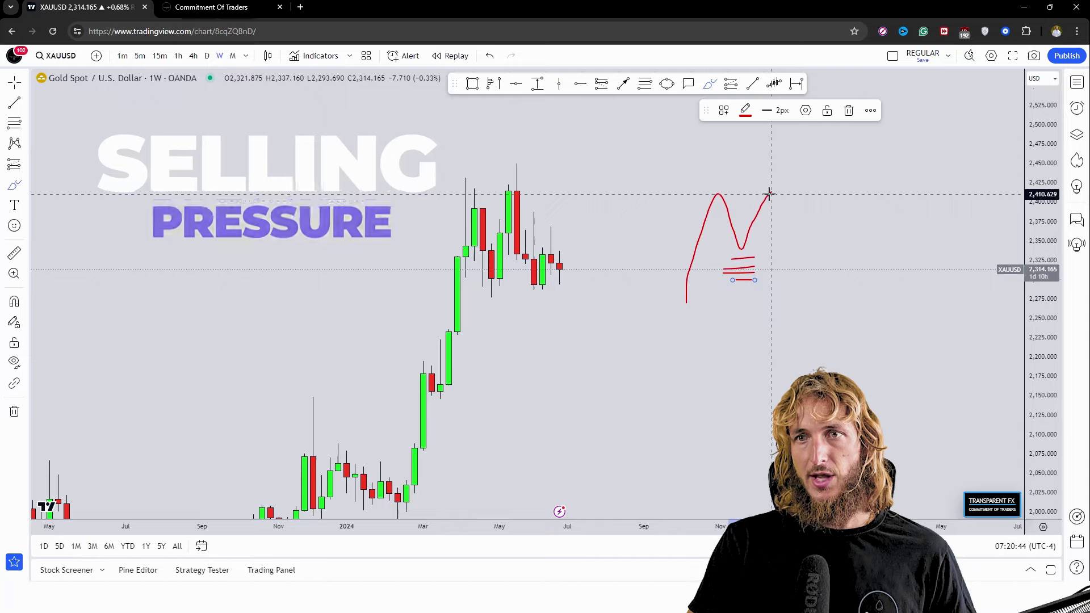
{"action": "left_click_drag", "start_coordinate": [770, 191], "coordinate": [781, 272]}
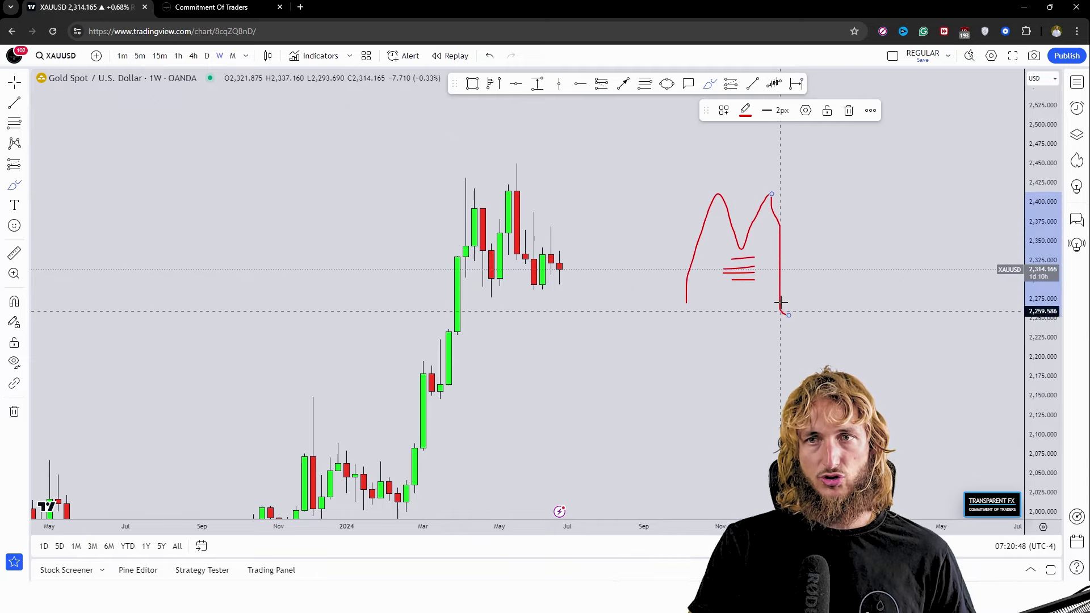
{"action": "left_click_drag", "start_coordinate": [722, 261], "coordinate": [771, 261]}
{"action": "left_click_drag", "start_coordinate": [762, 269], "coordinate": [735, 278]}
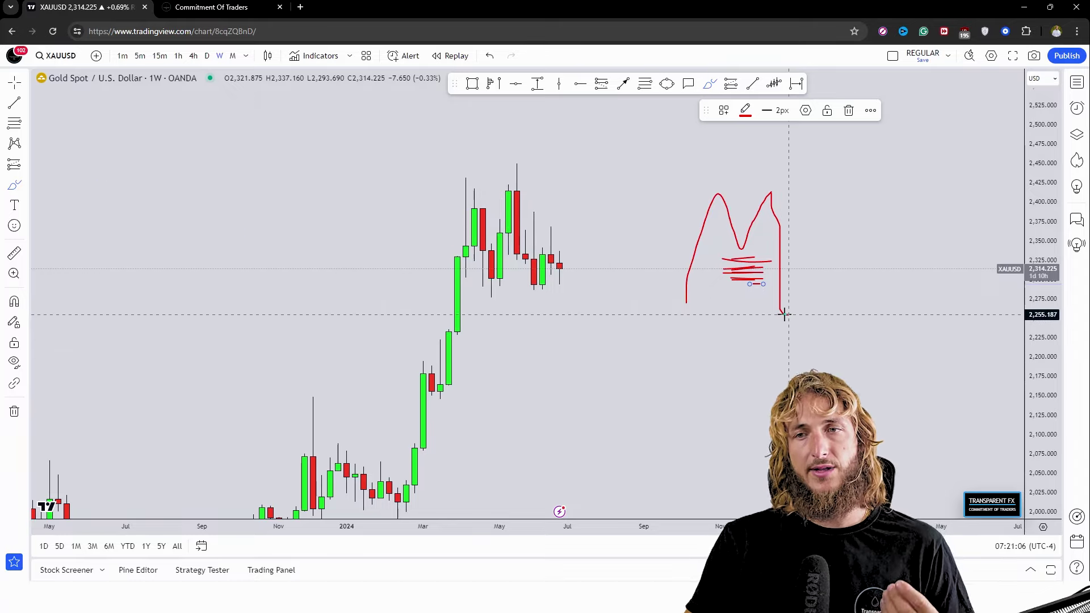
{"action": "left_click_drag", "start_coordinate": [784, 314], "coordinate": [813, 199]}
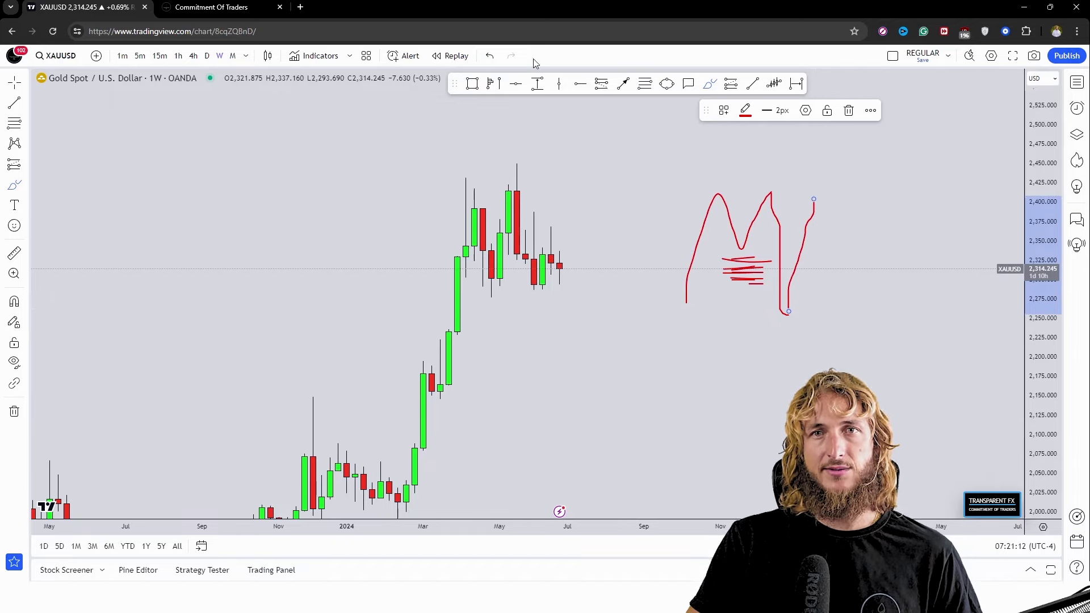
{"action": "left_click", "coordinate": [489, 56]}
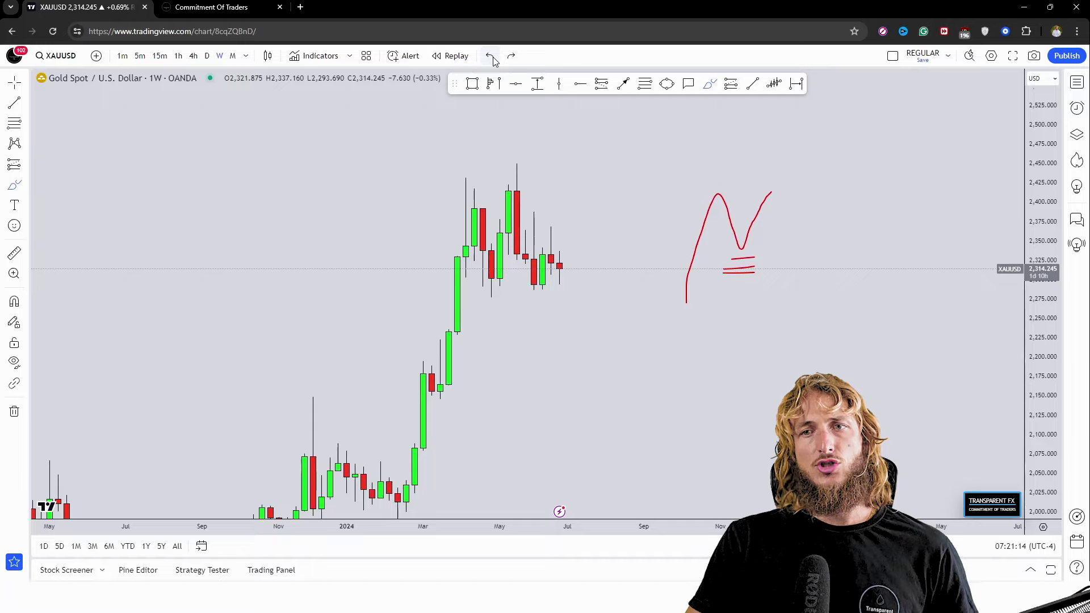
Undo the red weekly sketches, including a new drop and M path, then switch to the 1M timeframe
{"action": "left_click", "coordinate": [491, 56]}
{"action": "left_click_drag", "start_coordinate": [559, 266], "coordinate": [572, 322]}
{"action": "mouse_move", "coordinate": [508, 295]}
{"action": "left_mouse_down"}
{"action": "mouse_move", "coordinate": [556, 235]}
{"action": "mouse_move", "coordinate": [576, 328]}
{"action": "mouse_move", "coordinate": [605, 263]}
{"action": "left_mouse_up"}
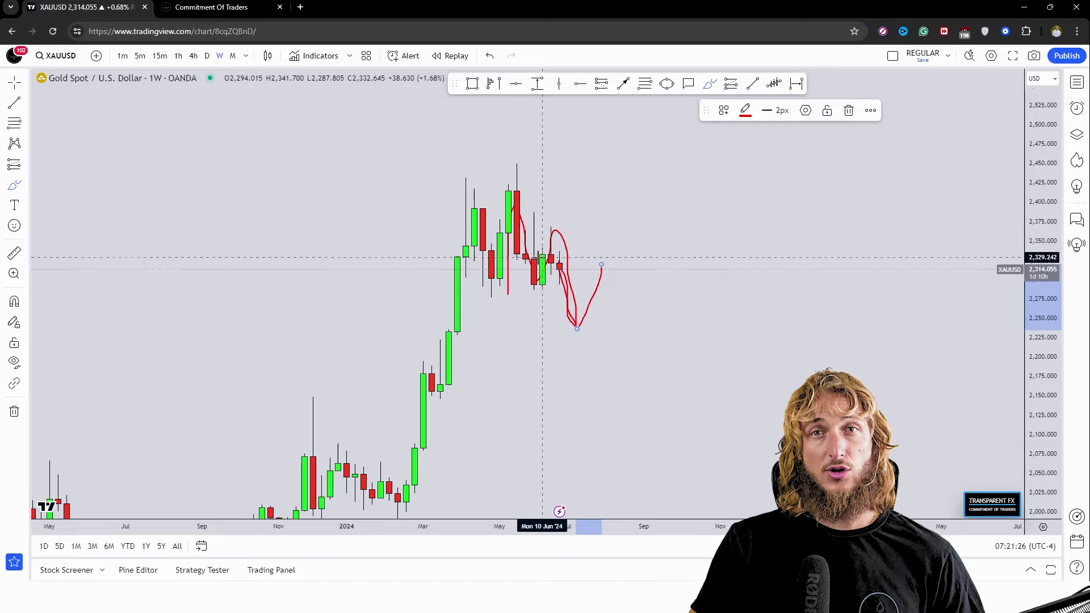
{"action": "left_click", "coordinate": [489, 55]}
{"action": "left_click", "coordinate": [486, 56]}
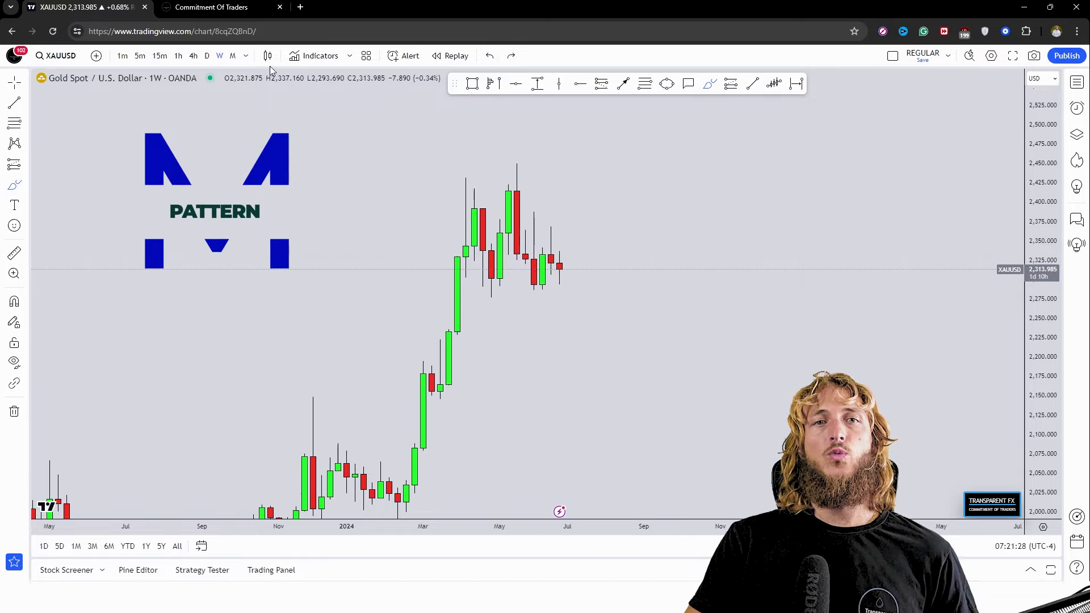
{"action": "left_click", "coordinate": [233, 56]}
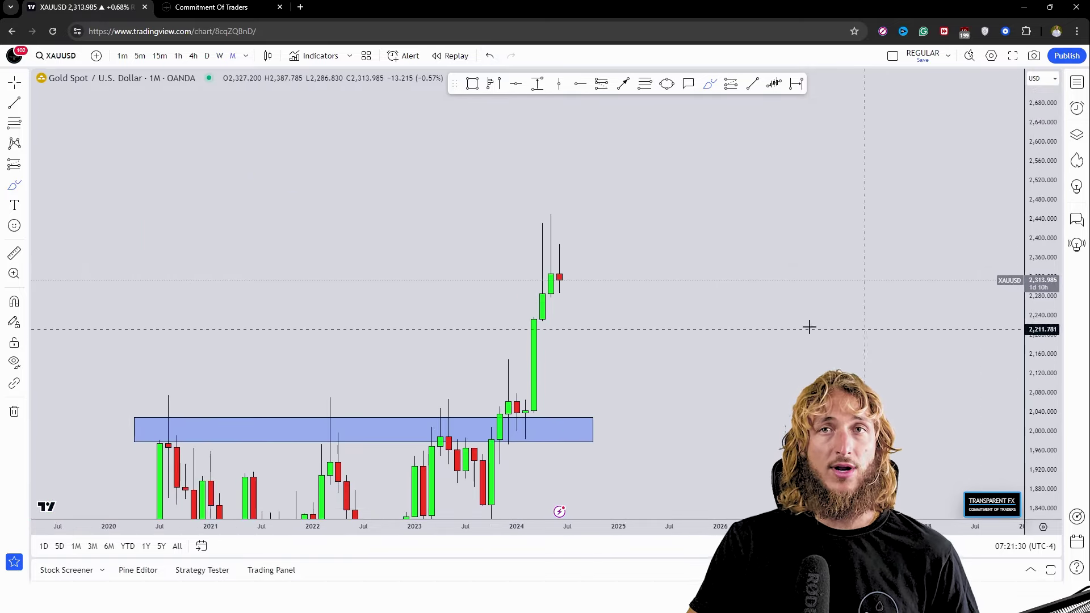
Sketch and delete a red drop-then-rally path on the monthly chart, then switch back to 1W
{"action": "mouse_move", "coordinate": [568, 280]}
{"action": "left_mouse_down"}
{"action": "mouse_move", "coordinate": [582, 328]}
{"action": "mouse_move", "coordinate": [627, 187]}
{"action": "left_mouse_up"}
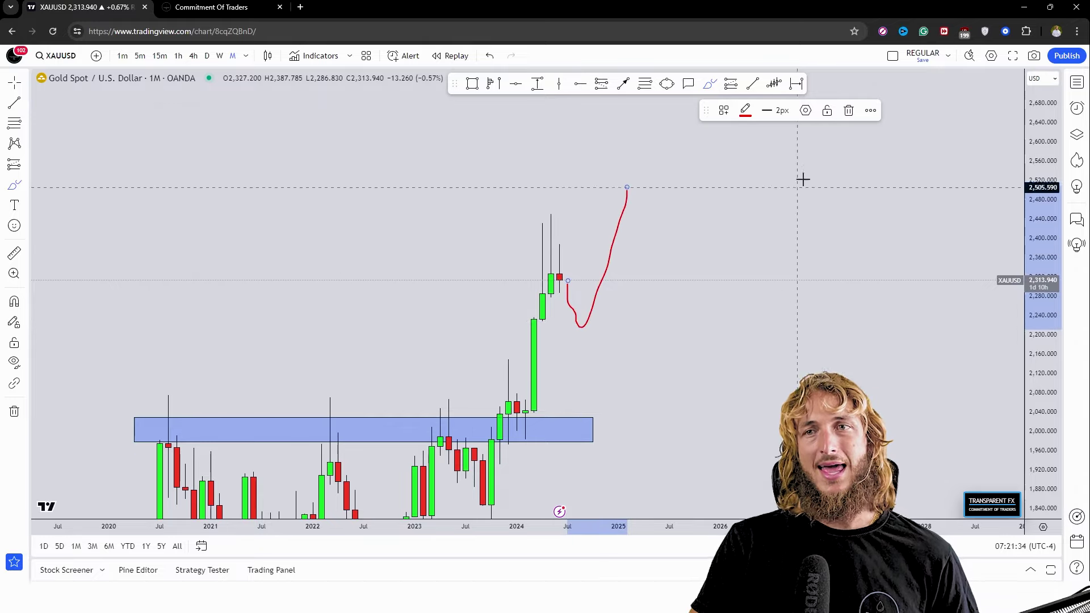
{"action": "left_click", "coordinate": [848, 112]}
{"action": "left_click", "coordinate": [220, 56]}
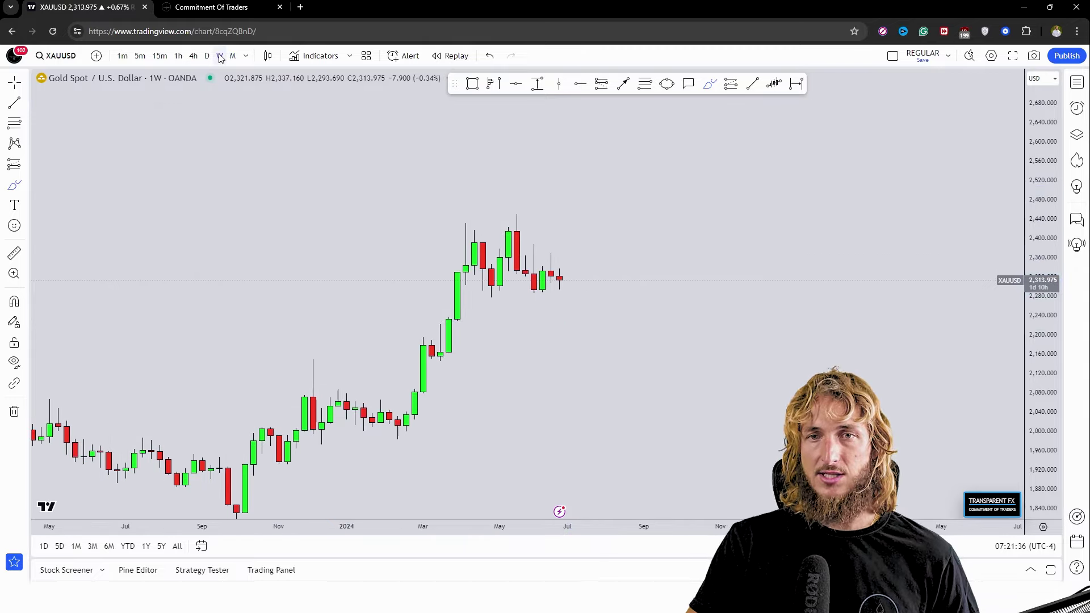
Switch to the daily chart, delete the old 2,000 zone rectangle and reset the view to Feb–Jul
{"action": "left_click", "coordinate": [206, 56]}
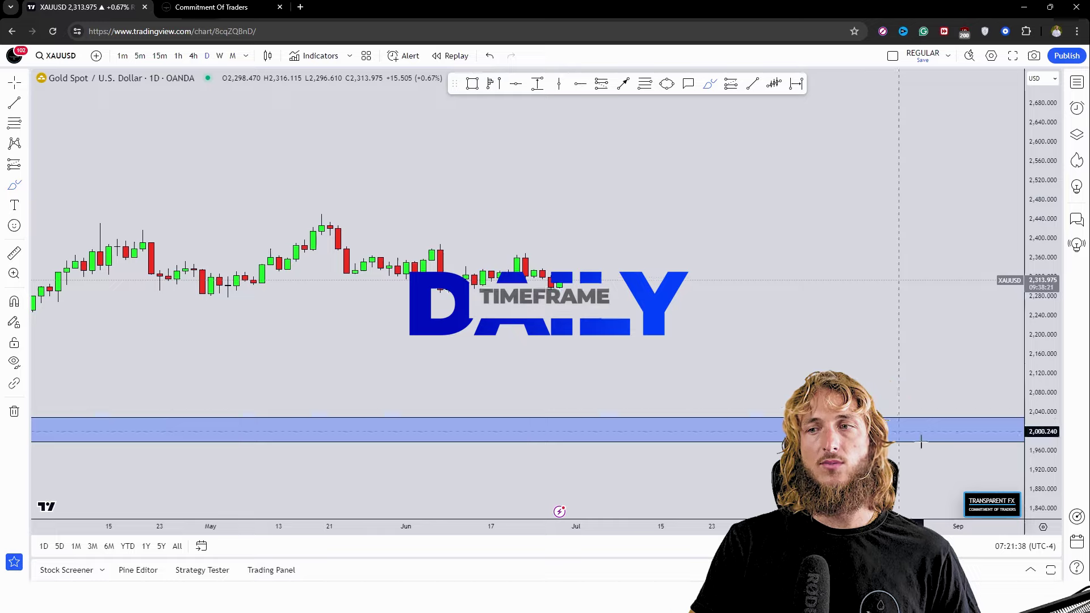
{"action": "left_click_drag", "start_coordinate": [1043, 499], "coordinate": [819, 291]}
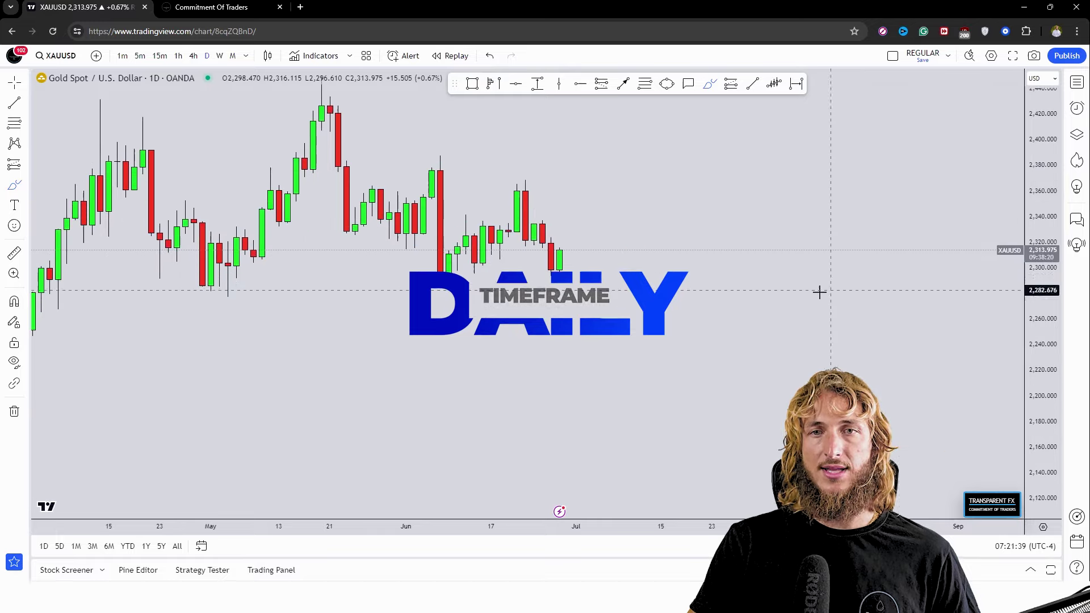
{"action": "left_click", "coordinate": [1077, 134]}
{"action": "left_click", "coordinate": [1052, 153]}
{"action": "left_click", "coordinate": [1077, 134]}
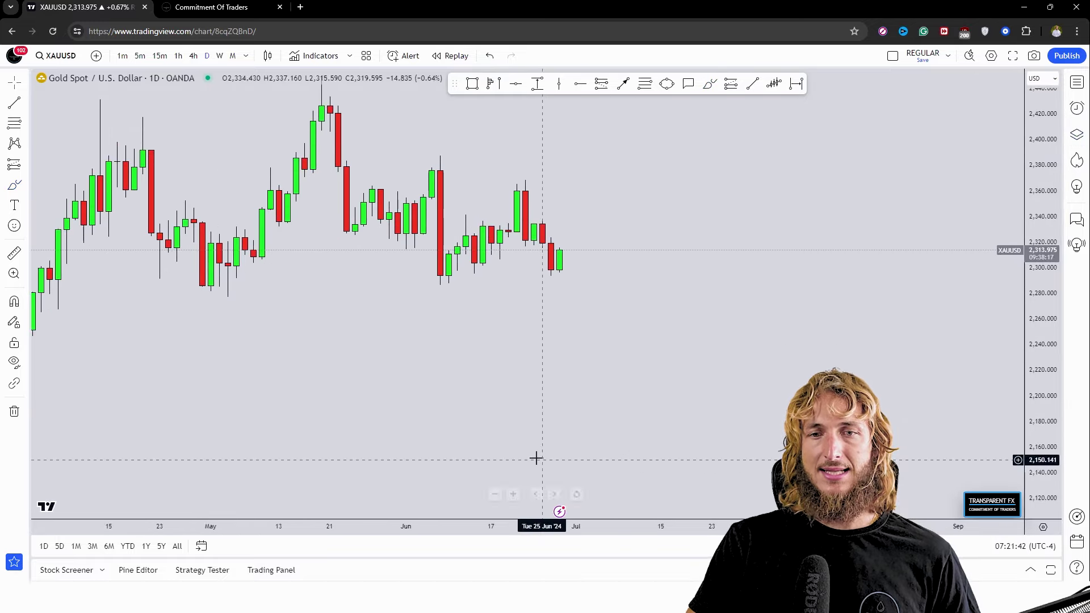
{"action": "left_click", "coordinate": [494, 494]}
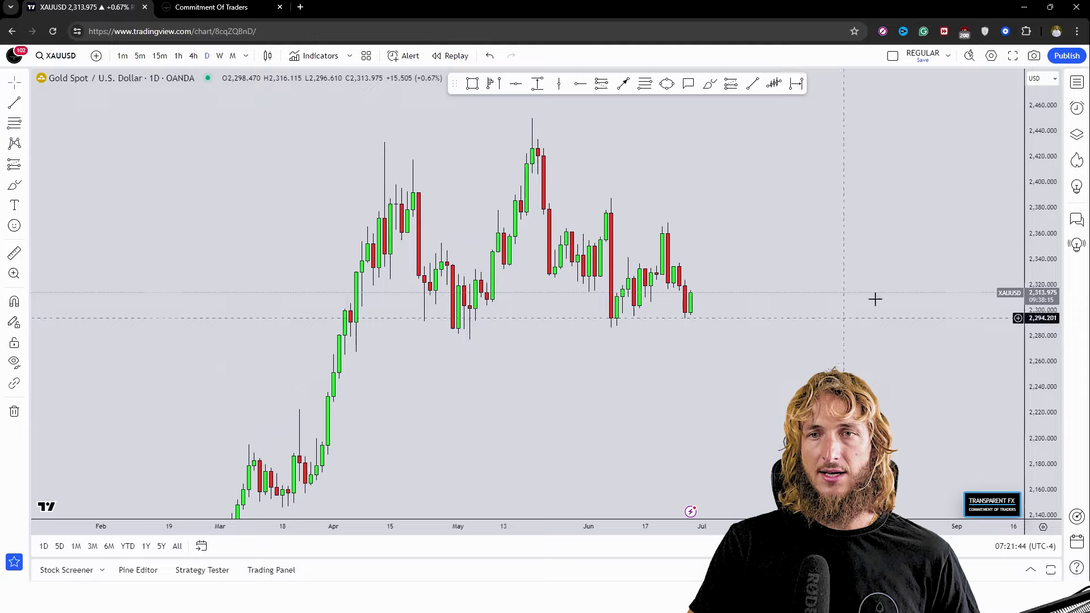
{"action": "right_click", "coordinate": [823, 285]}
{"action": "left_click", "coordinate": [874, 296]}
Try a blue support rectangle under the recent lows and a red drop sketch, then delete both
{"action": "left_click", "coordinate": [472, 83]}
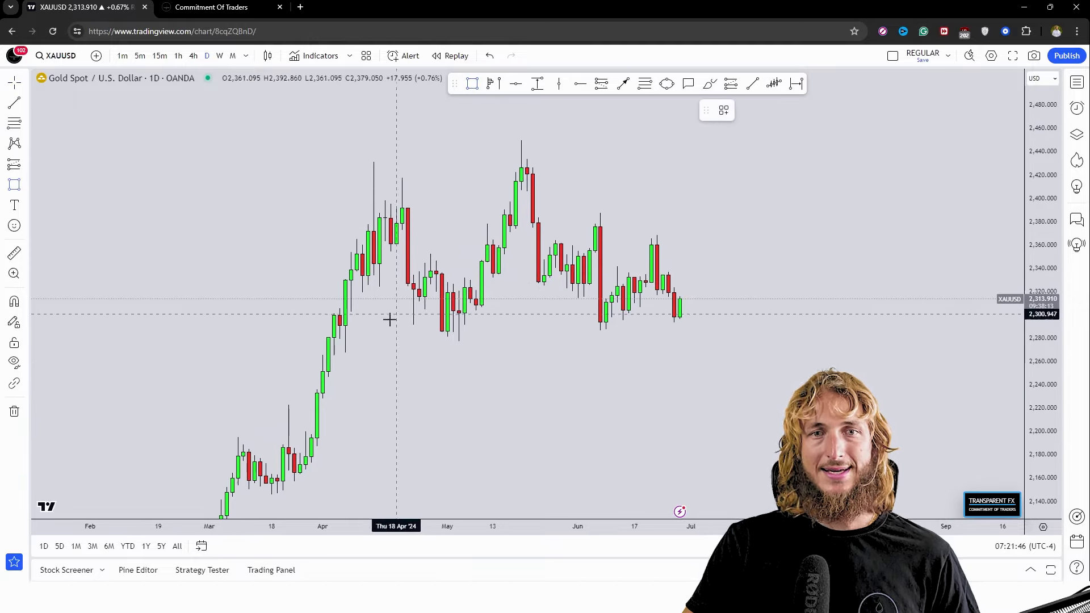
{"action": "left_click_drag", "start_coordinate": [343, 339], "coordinate": [776, 315]}
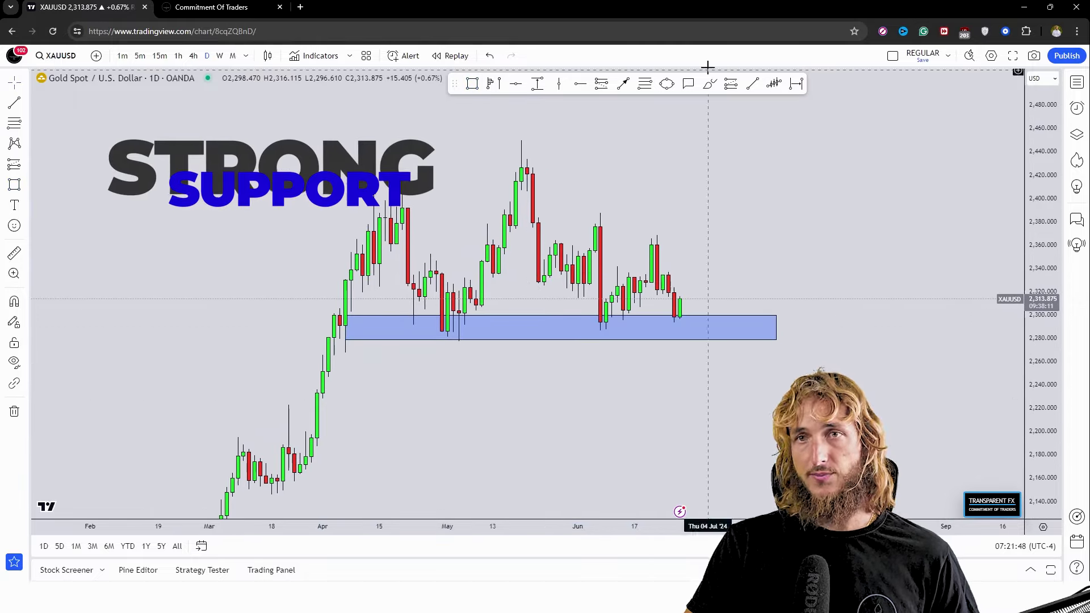
{"action": "left_click", "coordinate": [710, 85]}
{"action": "left_click_drag", "start_coordinate": [683, 305], "coordinate": [707, 392]}
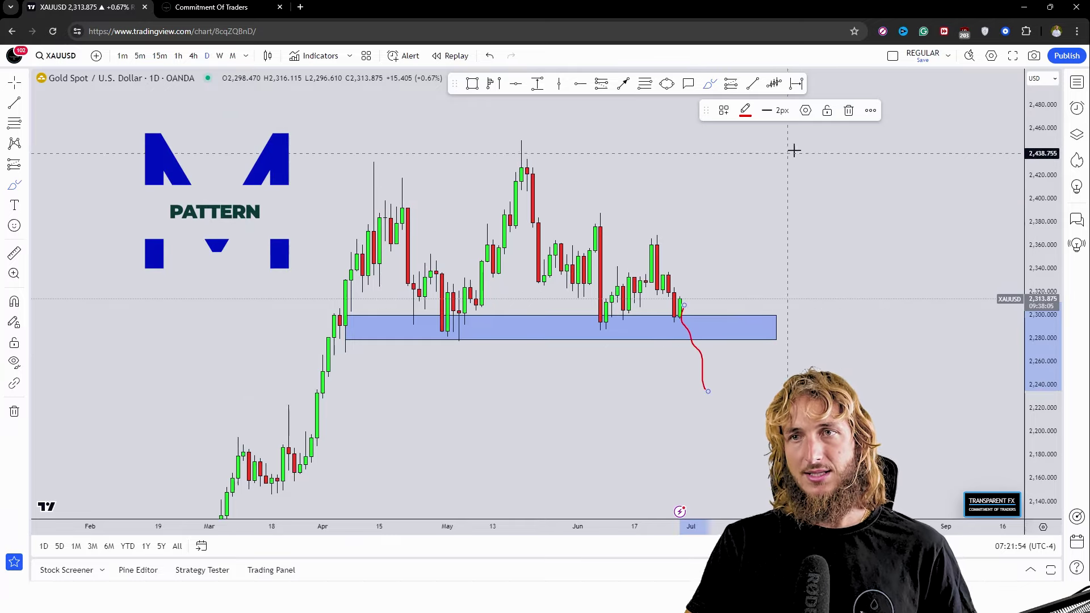
{"action": "left_click", "coordinate": [848, 111]}
{"action": "left_click", "coordinate": [725, 319]}
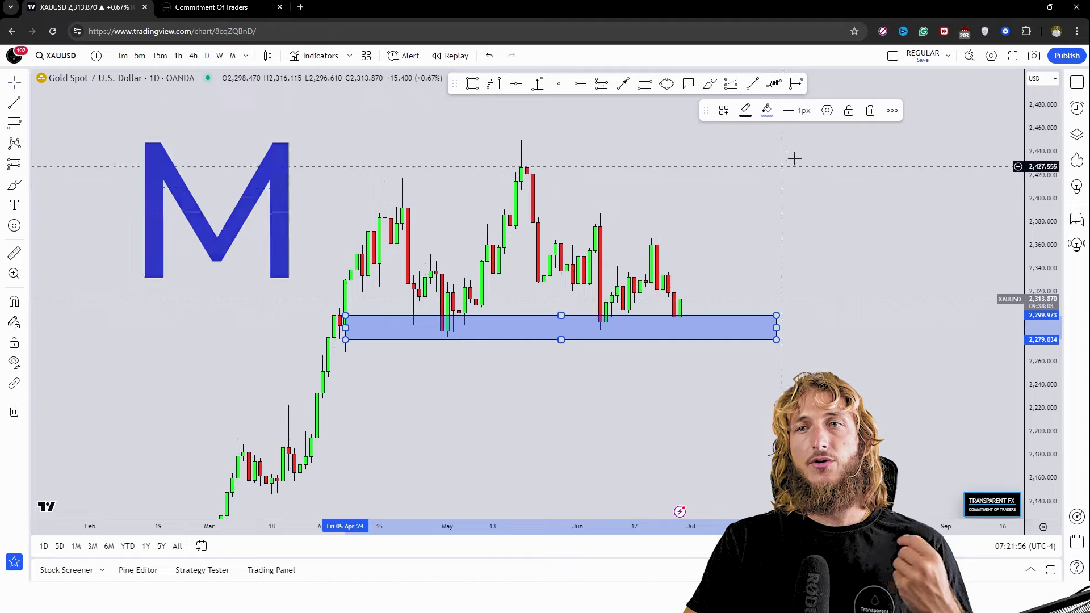
{"action": "left_click", "coordinate": [871, 111]}
Draw a downward arrow from the last candle and an upward rebound arrow beside it
{"action": "left_click", "coordinate": [623, 86]}
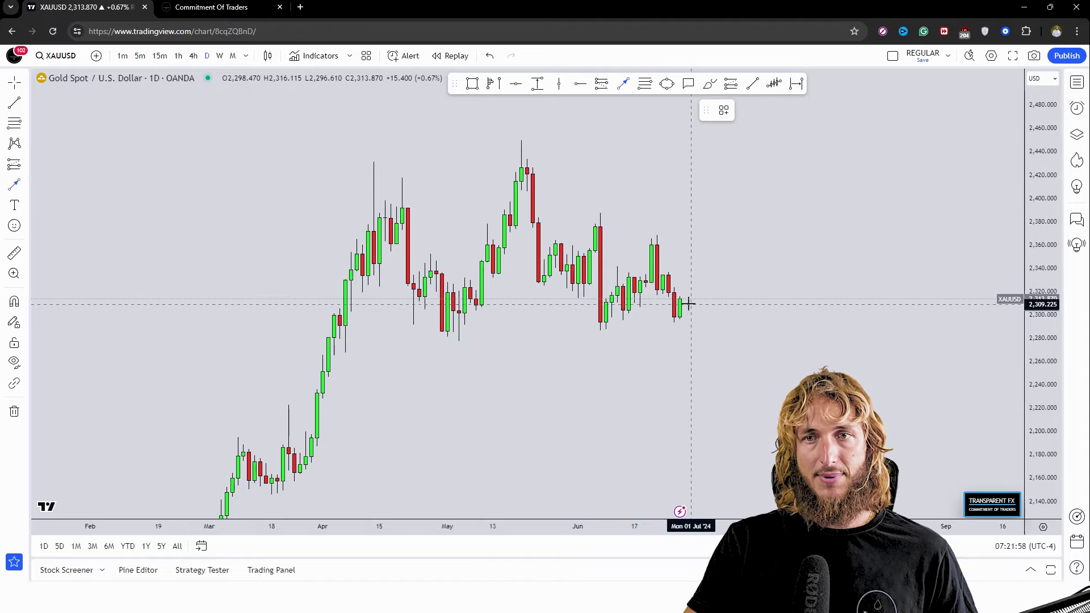
{"action": "left_click_drag", "start_coordinate": [690, 298], "coordinate": [703, 372]}
{"action": "left_click_drag", "start_coordinate": [788, 350], "coordinate": [776, 340]}
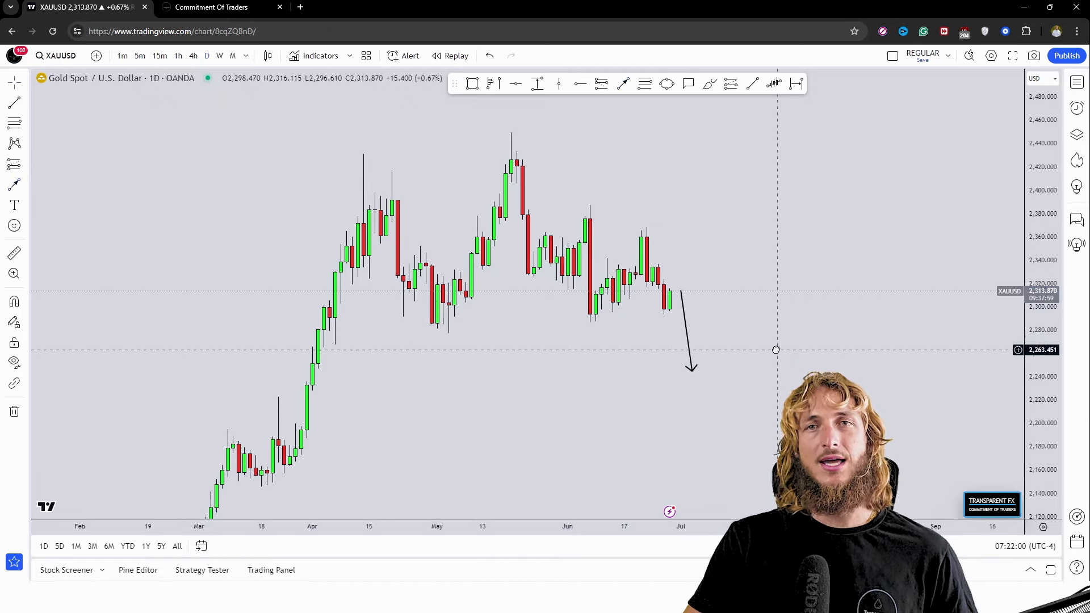
{"action": "left_click_drag", "start_coordinate": [747, 378], "coordinate": [768, 291]}
{"action": "left_click_drag", "start_coordinate": [678, 366], "coordinate": [599, 328]}
Add a yellow ellipse between the two arrows and delete a stray red curve
{"action": "left_click", "coordinate": [604, 319]}
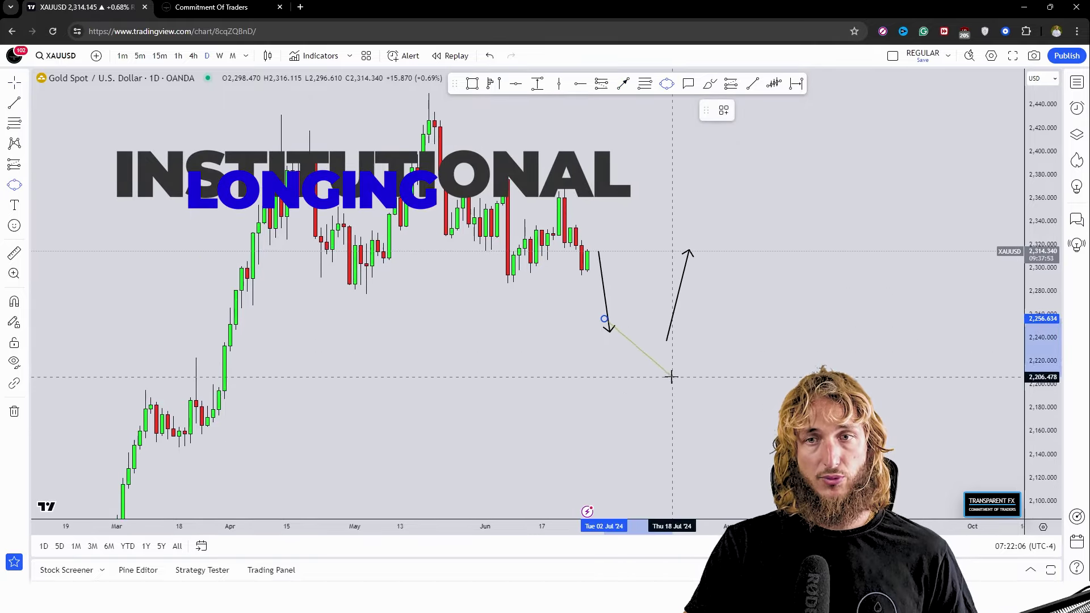
{"action": "left_click", "coordinate": [672, 364]}
{"action": "left_click", "coordinate": [645, 393]}
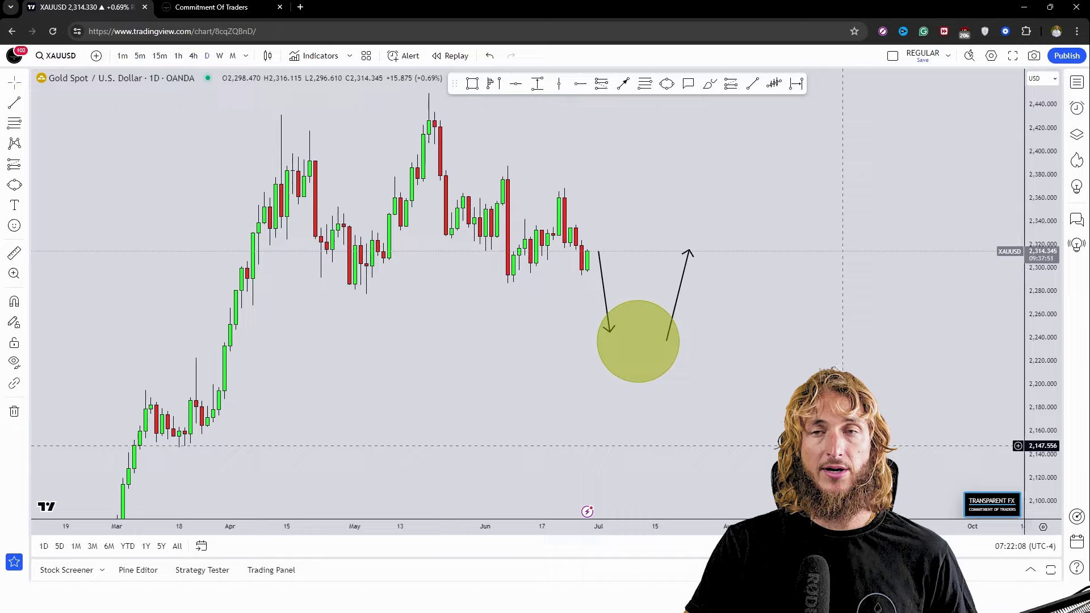
{"action": "left_click", "coordinate": [709, 83]}
{"action": "mouse_move", "coordinate": [719, 252]}
{"action": "left_mouse_down"}
{"action": "mouse_move", "coordinate": [713, 134]}
{"action": "mouse_move", "coordinate": [783, 71]}
{"action": "left_mouse_up"}
{"action": "left_click", "coordinate": [850, 111]}
{"action": "left_click_drag", "start_coordinate": [801, 272], "coordinate": [776, 299]}
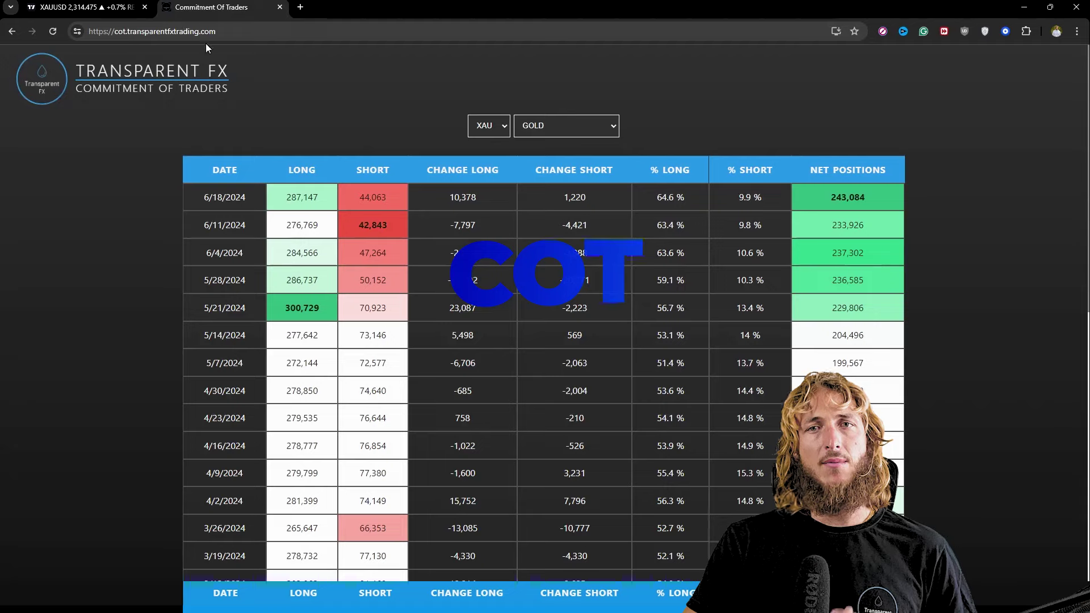
On the COT page, compare net positions of 131,168 on 2/13/2024 with the latest 243,084
{"action": "left_click_drag", "start_coordinate": [229, 90], "coordinate": [79, 86]}
{"action": "left_click", "coordinate": [414, 121]}
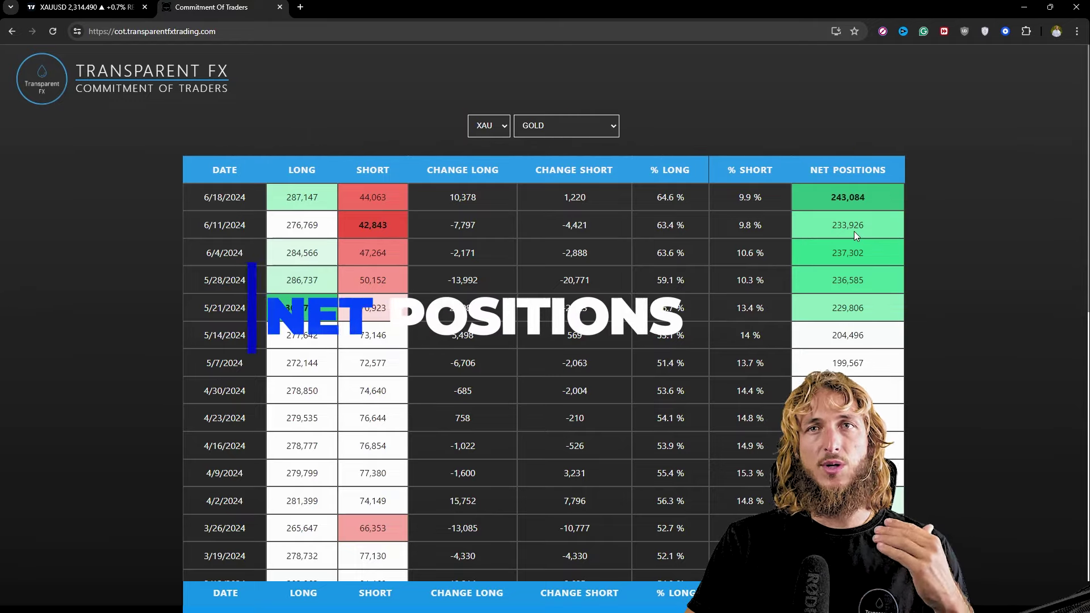
{"action": "scroll", "coordinate": [874, 301], "scroll_direction": "down", "scroll_amount": 6}
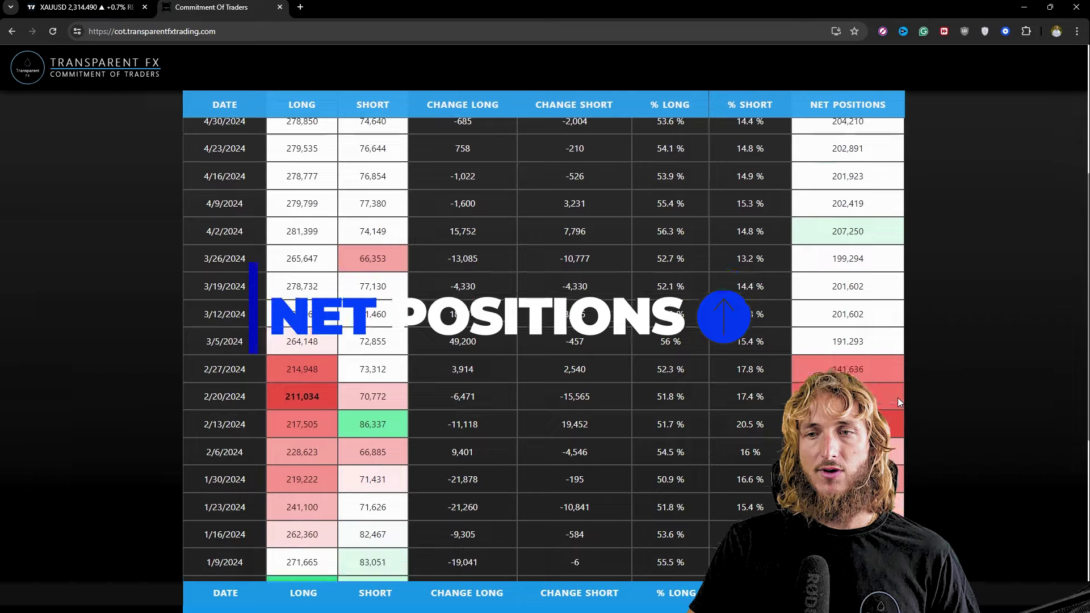
{"action": "left_click_drag", "start_coordinate": [844, 351], "coordinate": [867, 350]}
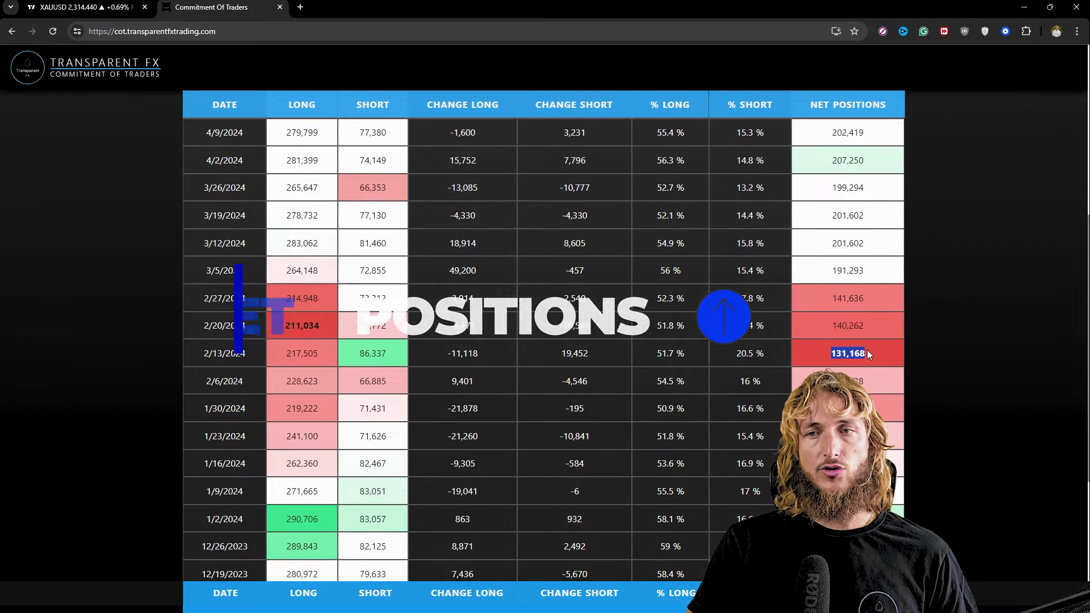
{"action": "scroll", "coordinate": [871, 358], "scroll_direction": "up", "scroll_amount": 6}
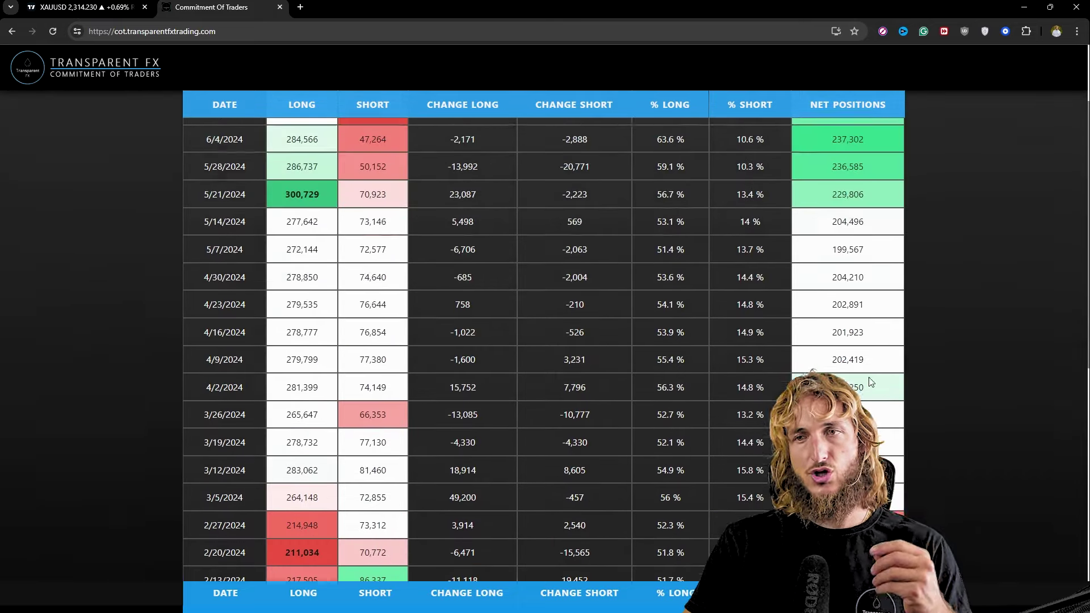
{"action": "left_click_drag", "start_coordinate": [828, 194], "coordinate": [869, 193]}
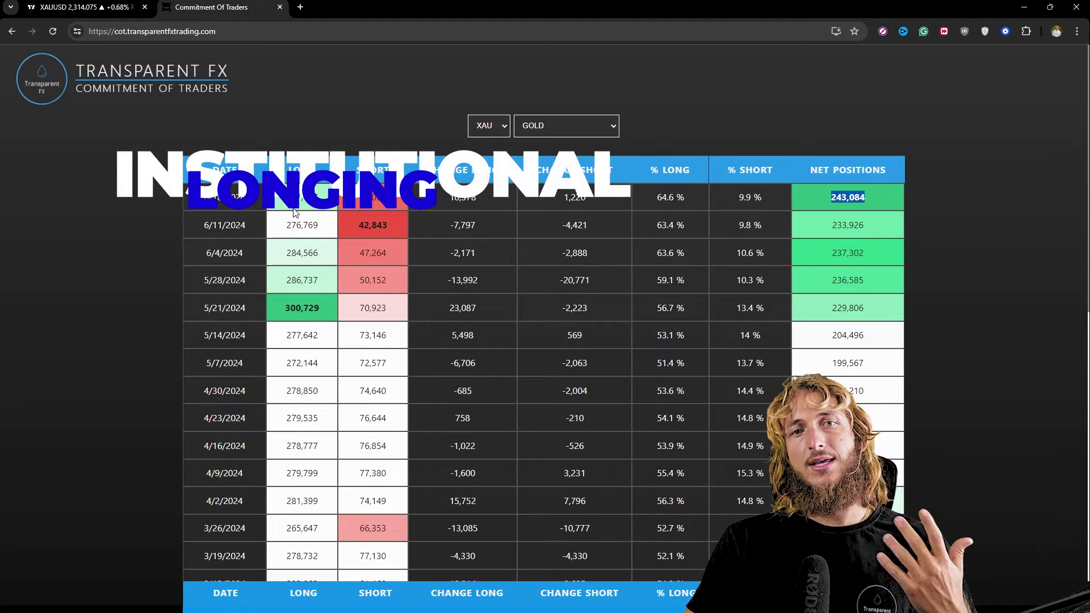
Scroll the table back to the top row, clear the selection and return to the XAUUSD chart
{"action": "scroll", "coordinate": [398, 272], "scroll_direction": "down", "scroll_amount": 6}
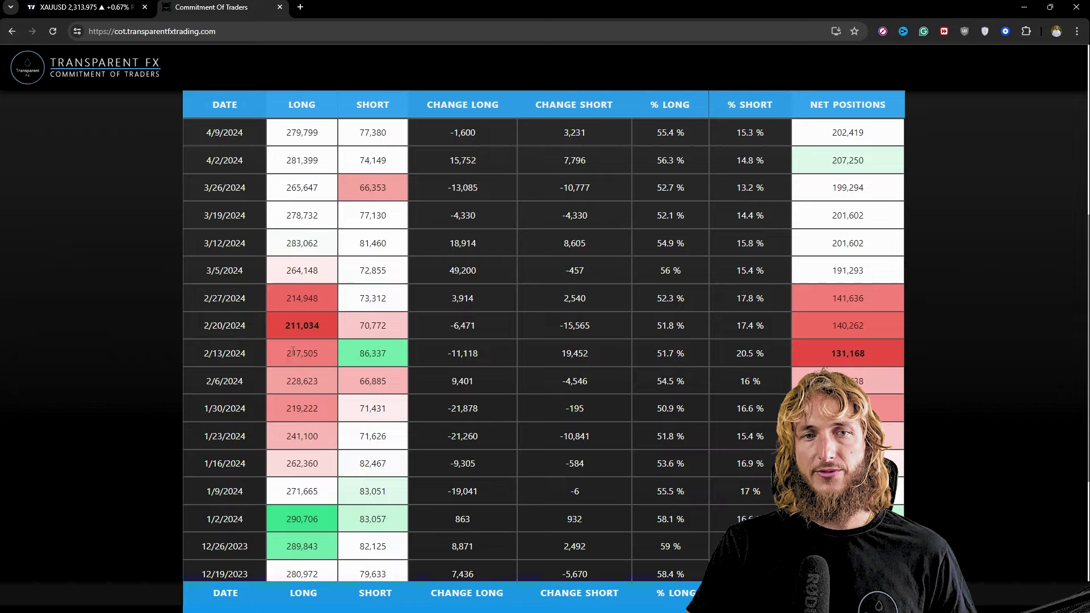
{"action": "scroll", "coordinate": [316, 356], "scroll_direction": "up", "scroll_amount": 6}
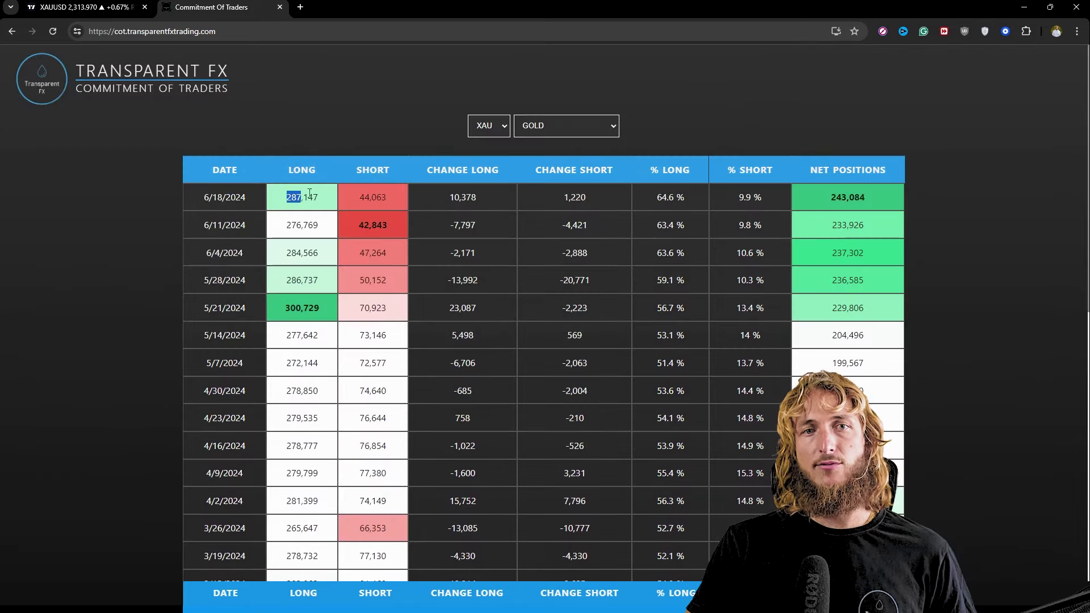
{"action": "scroll", "coordinate": [327, 197], "scroll_direction": "down", "scroll_amount": 6}
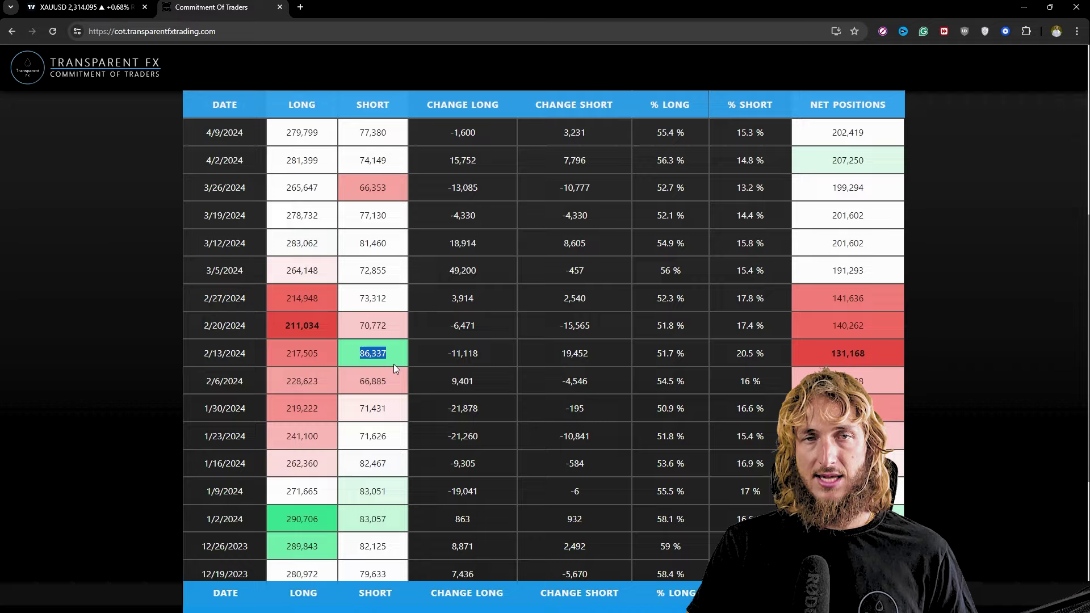
{"action": "scroll", "coordinate": [404, 205], "scroll_direction": "up", "scroll_amount": 6}
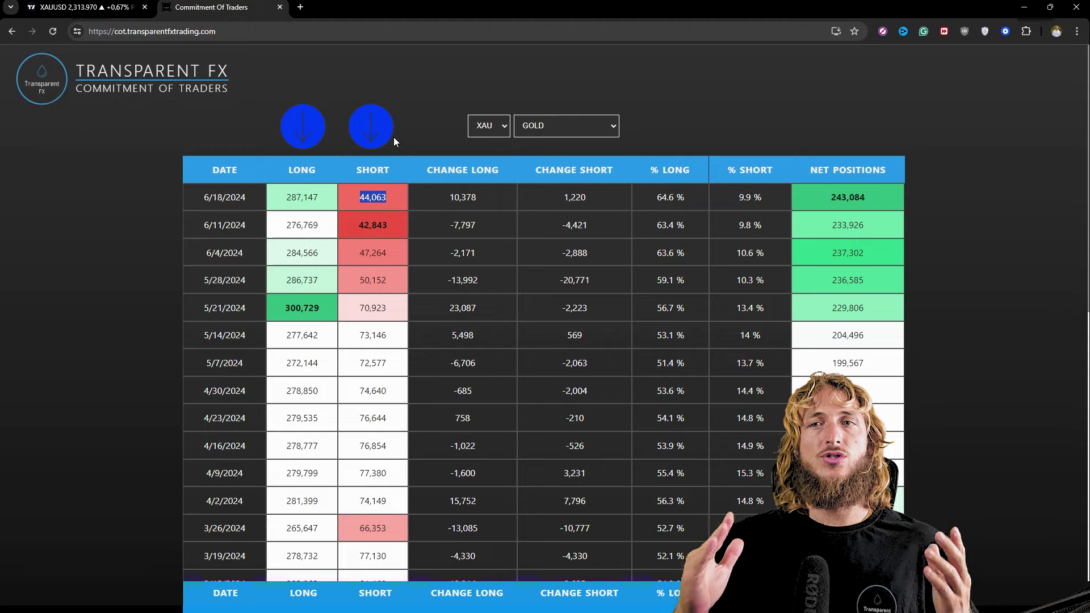
{"action": "left_click", "coordinate": [394, 138]}
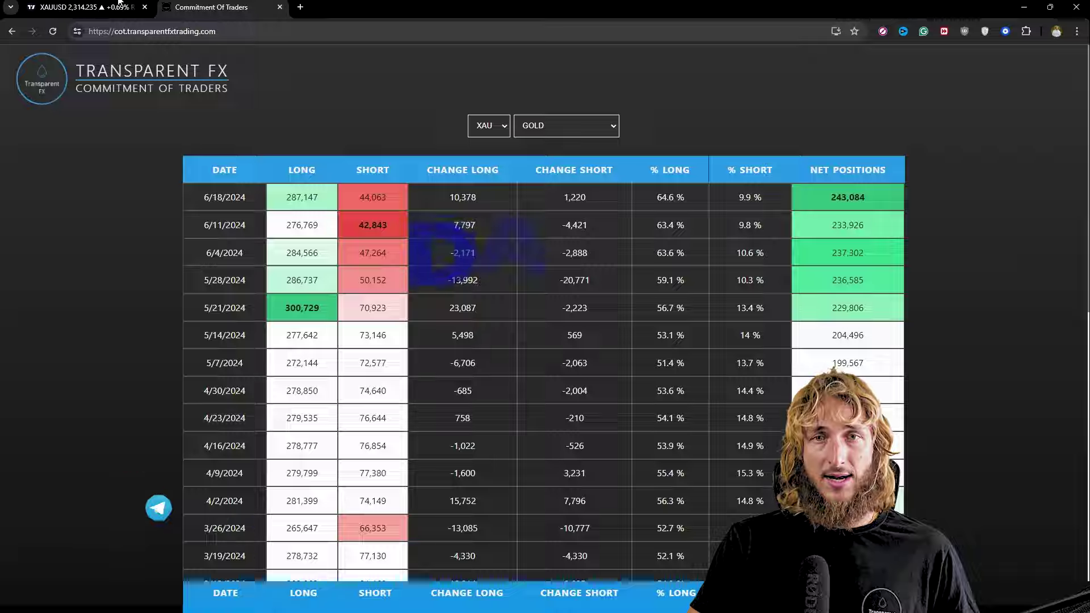
{"action": "left_click", "coordinate": [85, 6]}
Delete the red stroke beside the drop arrow and a red rebound sketch through the yellow zone
{"action": "left_click", "coordinate": [716, 108]}
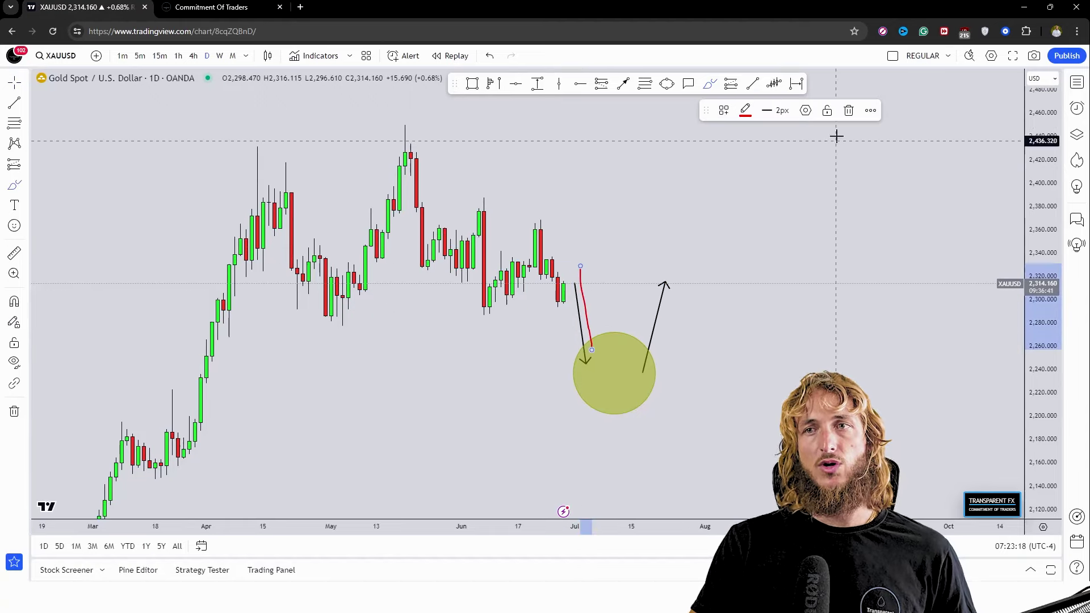
{"action": "left_click", "coordinate": [849, 109]}
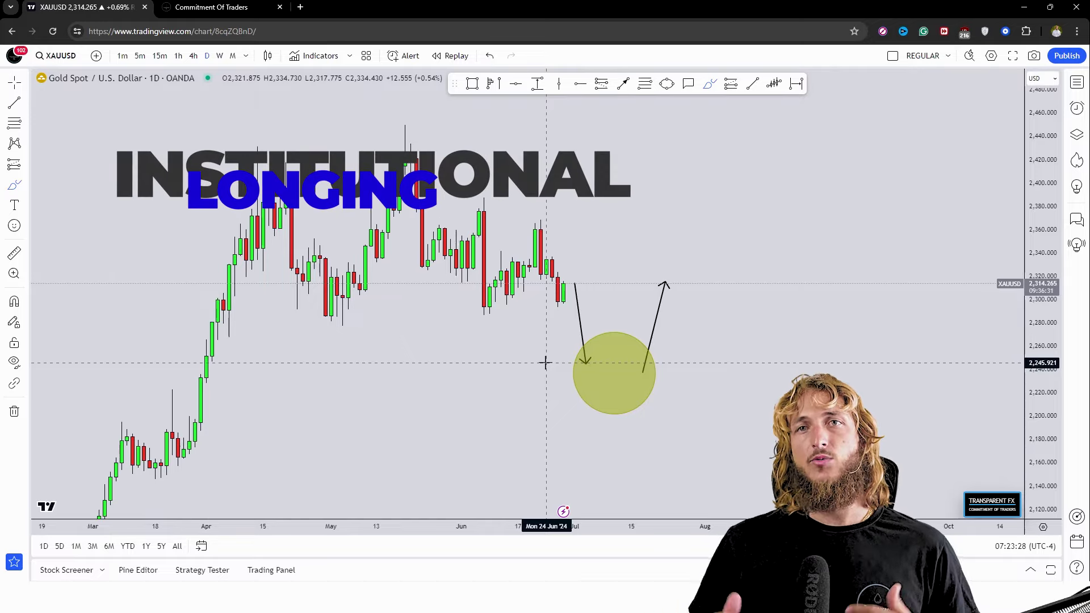
{"action": "left_click_drag", "start_coordinate": [591, 368], "coordinate": [677, 283]}
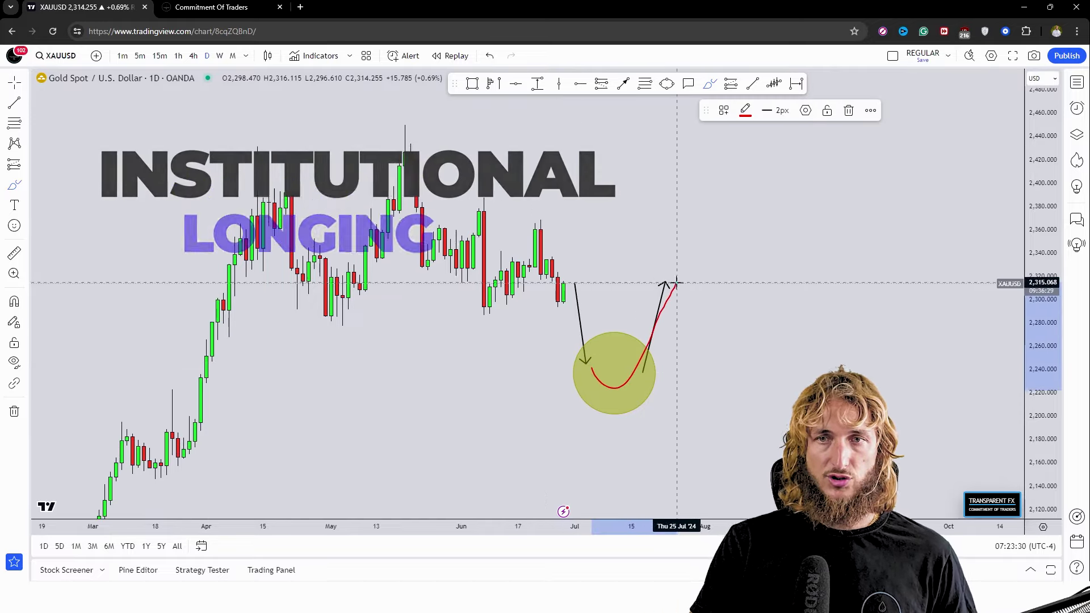
{"action": "left_click", "coordinate": [848, 110]}
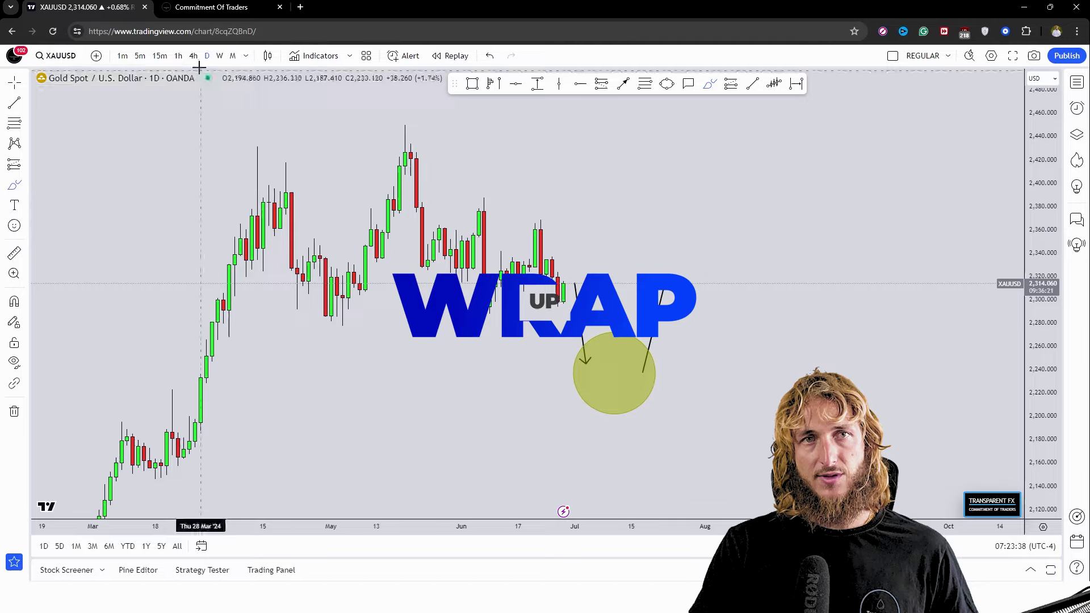
{"action": "left_click", "coordinate": [212, 8]}
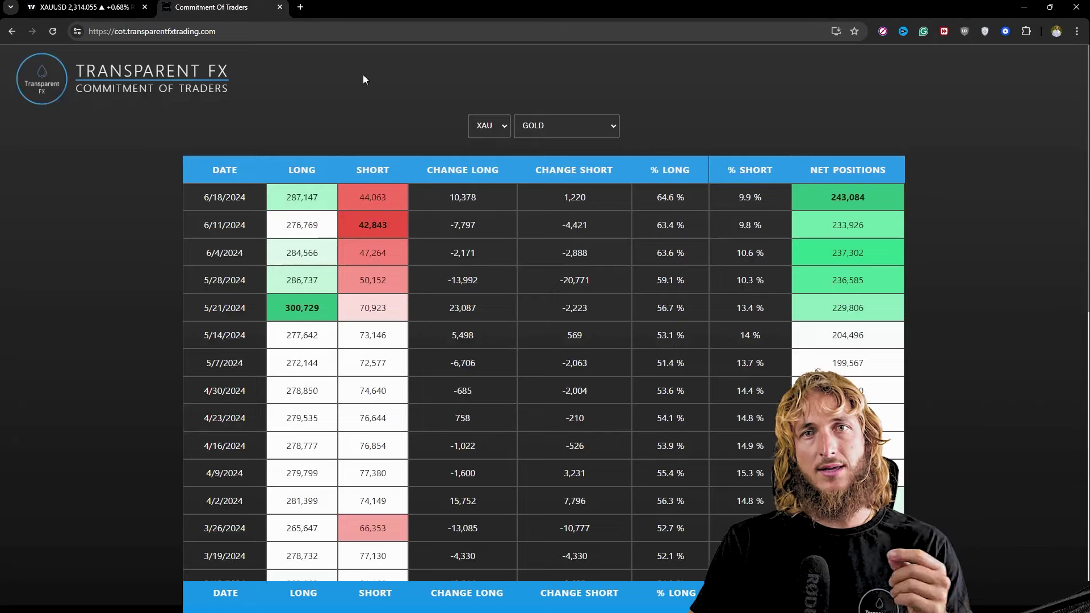
{"action": "left_click", "coordinate": [91, 7]}
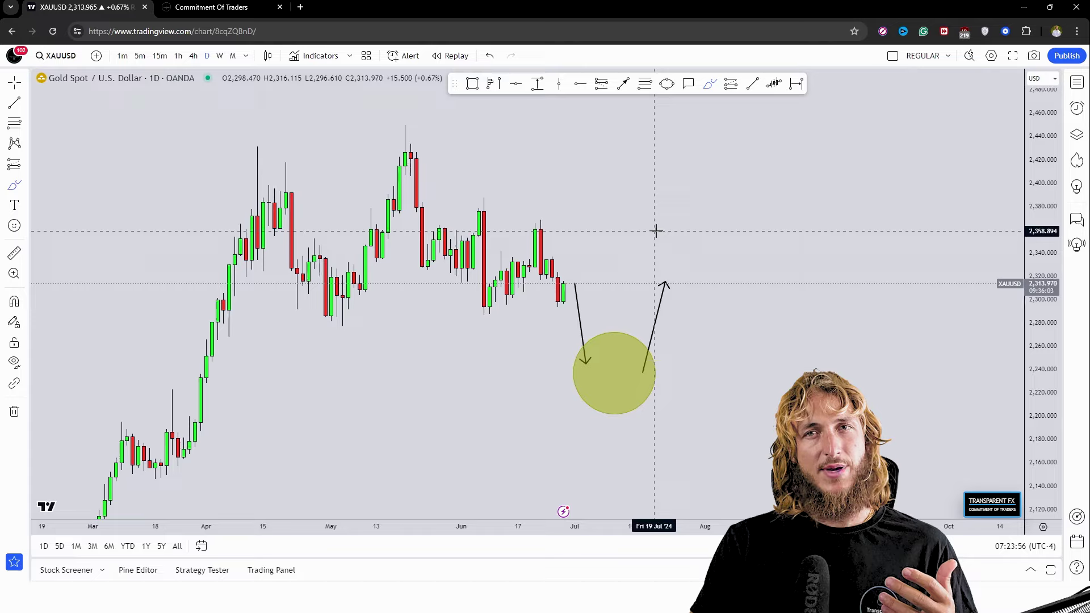
Brush a red consolidation squiggle inside the yellow circle, deleting the stray stroke to the arrow tip
{"action": "mouse_move", "coordinate": [585, 367]}
{"action": "left_mouse_down"}
{"action": "mouse_move", "coordinate": [608, 391]}
{"action": "mouse_move", "coordinate": [637, 390]}
{"action": "left_mouse_up"}
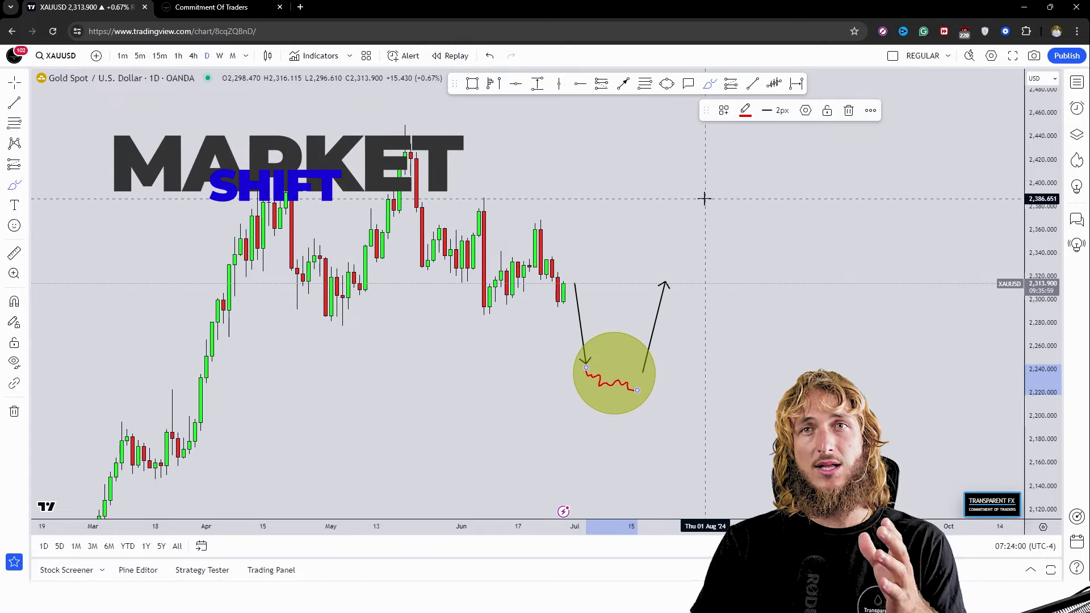
{"action": "left_click_drag", "start_coordinate": [638, 372], "coordinate": [659, 280]}
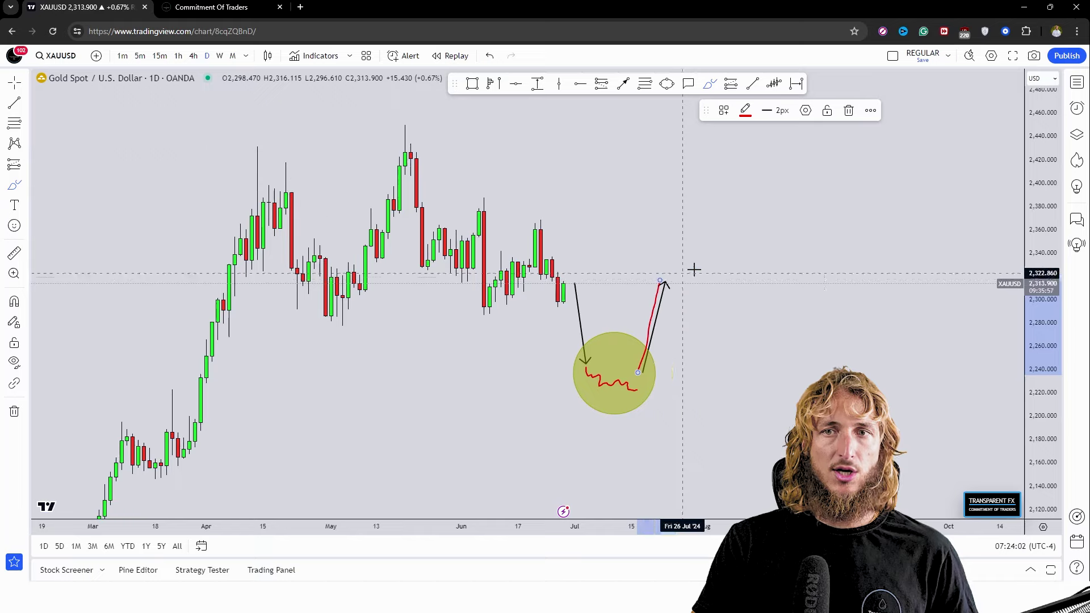
{"action": "key", "text": "Delete"}
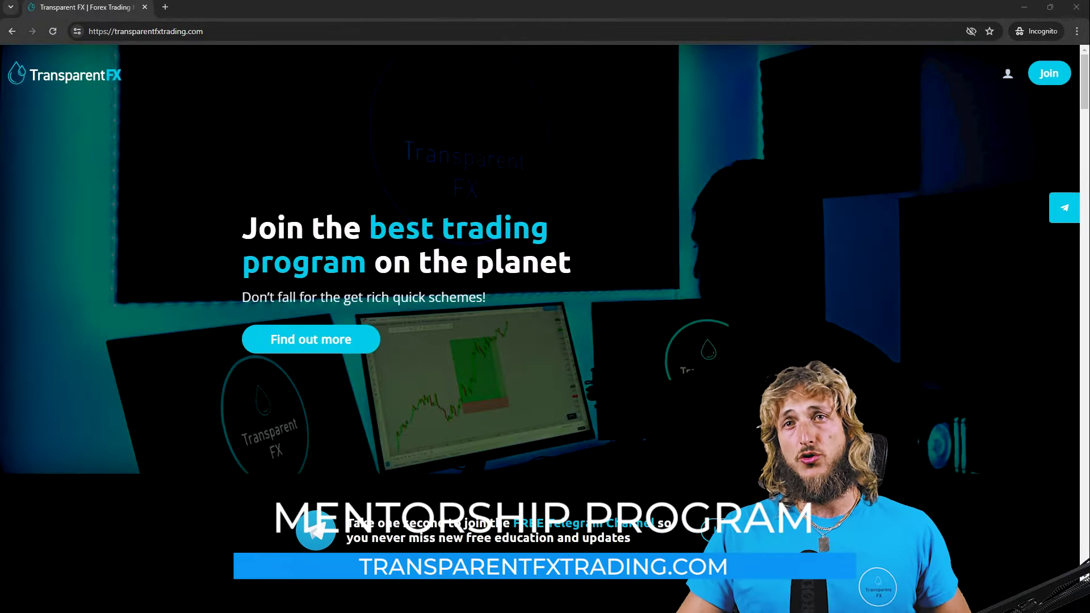
{"action": "left_click", "coordinate": [203, 31]}
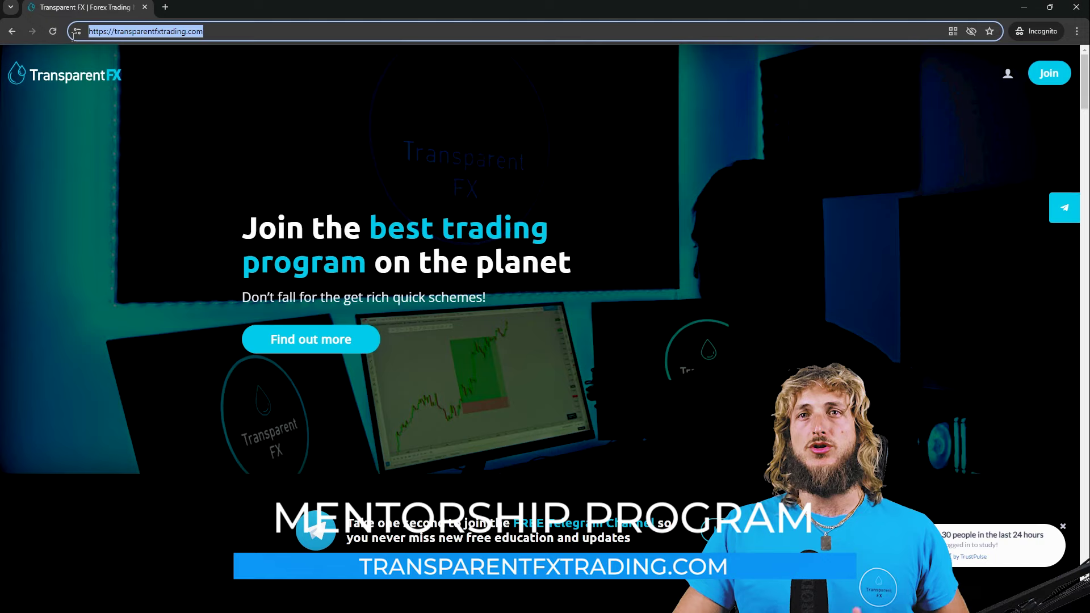
{"action": "left_click", "coordinate": [454, 146]}
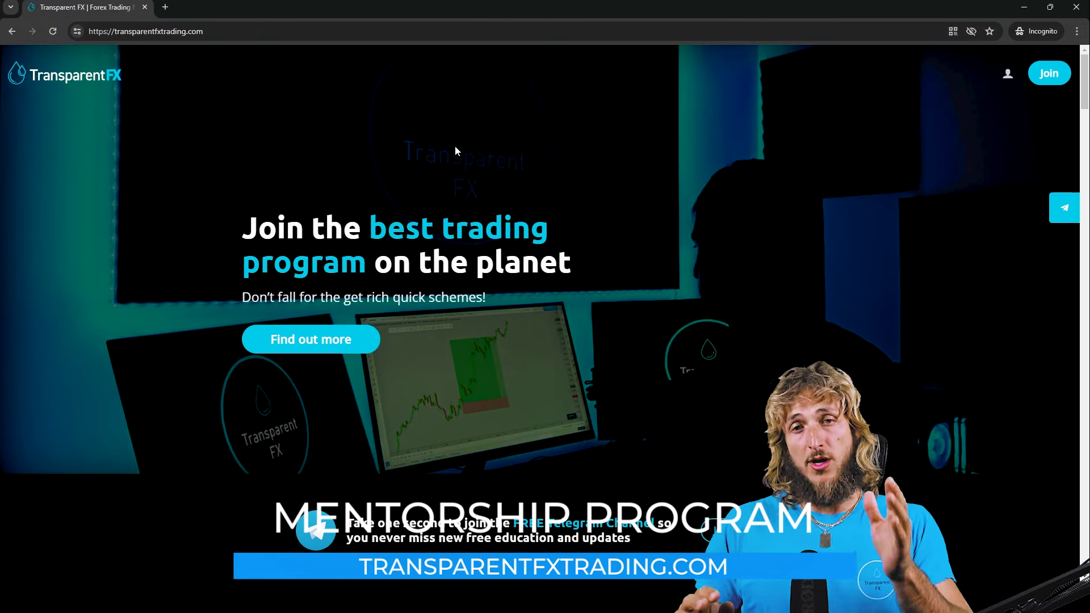
{"action": "scroll", "coordinate": [479, 169], "scroll_direction": "down", "scroll_amount": 3}
{"action": "scroll", "coordinate": [480, 171], "scroll_direction": "down", "scroll_amount": 4}
{"action": "scroll", "coordinate": [480, 171], "scroll_direction": "down", "scroll_amount": 4}
{"action": "scroll", "coordinate": [625, 192], "scroll_direction": "down", "scroll_amount": 9}
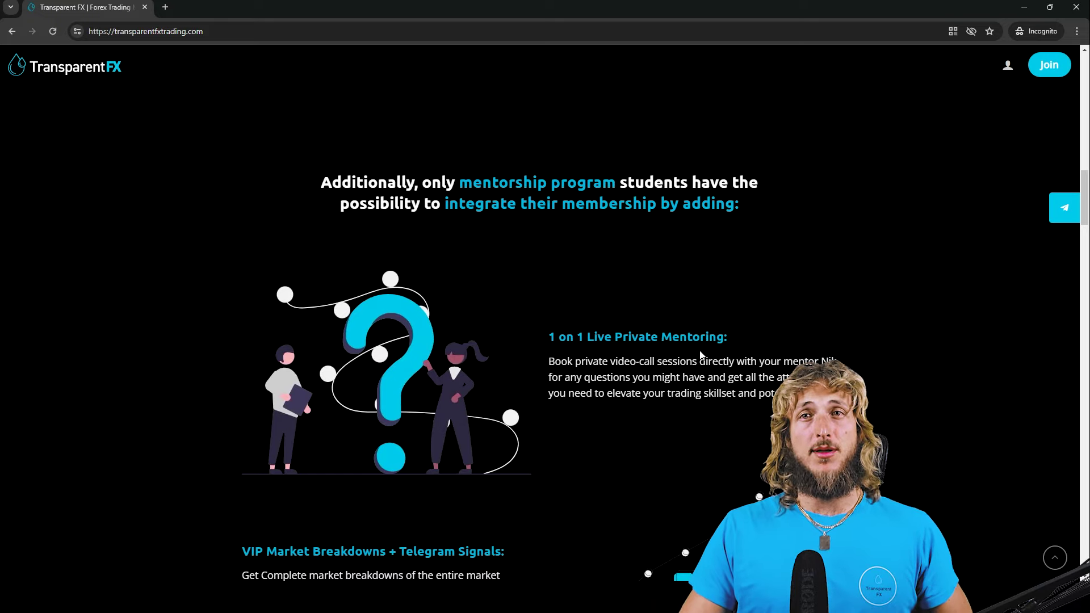
{"action": "scroll", "coordinate": [700, 354], "scroll_direction": "down", "scroll_amount": 5}
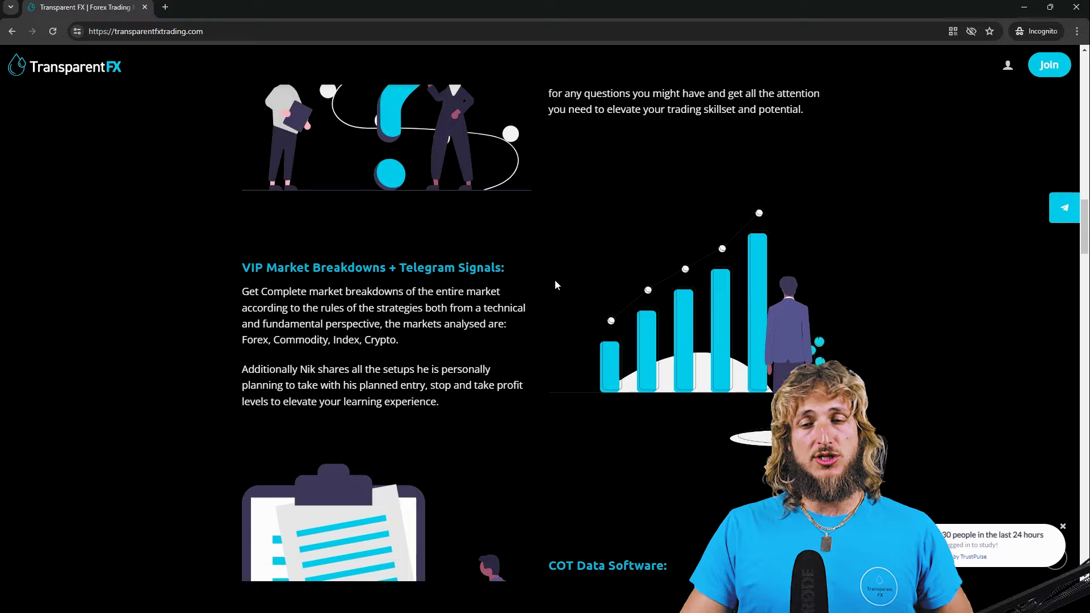
{"action": "scroll", "coordinate": [584, 266], "scroll_direction": "down", "scroll_amount": 5}
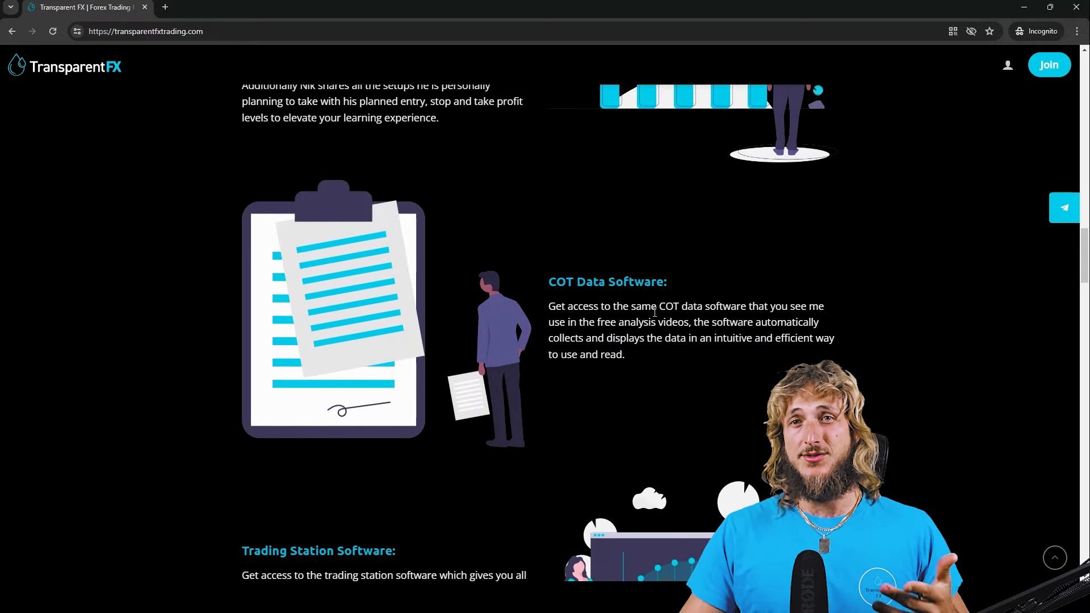
{"action": "scroll", "coordinate": [653, 311], "scroll_direction": "down", "scroll_amount": 4}
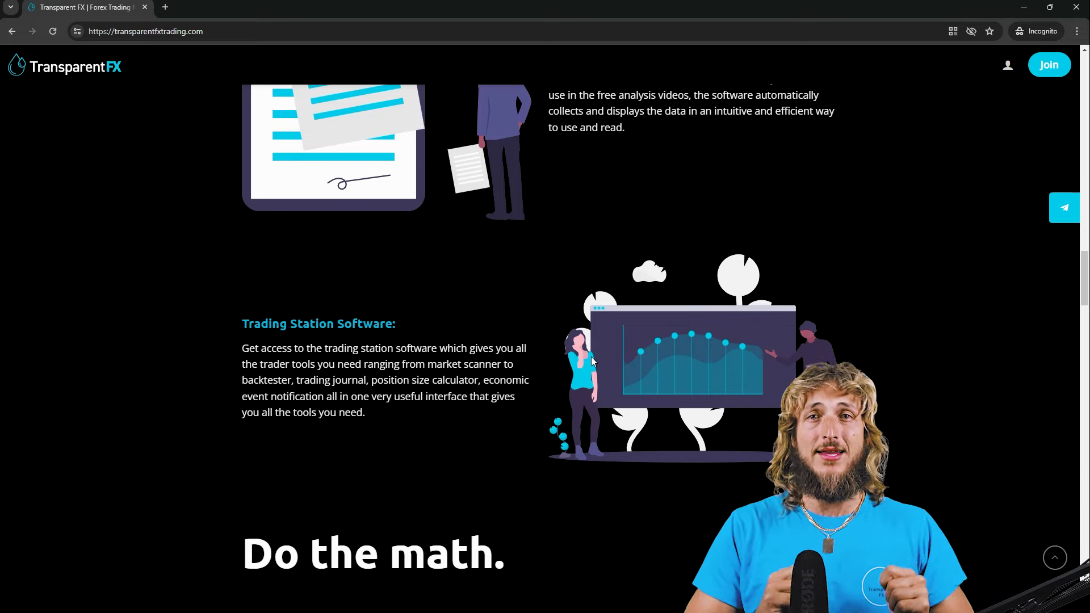
{"action": "scroll", "coordinate": [592, 360], "scroll_direction": "down", "scroll_amount": 5}
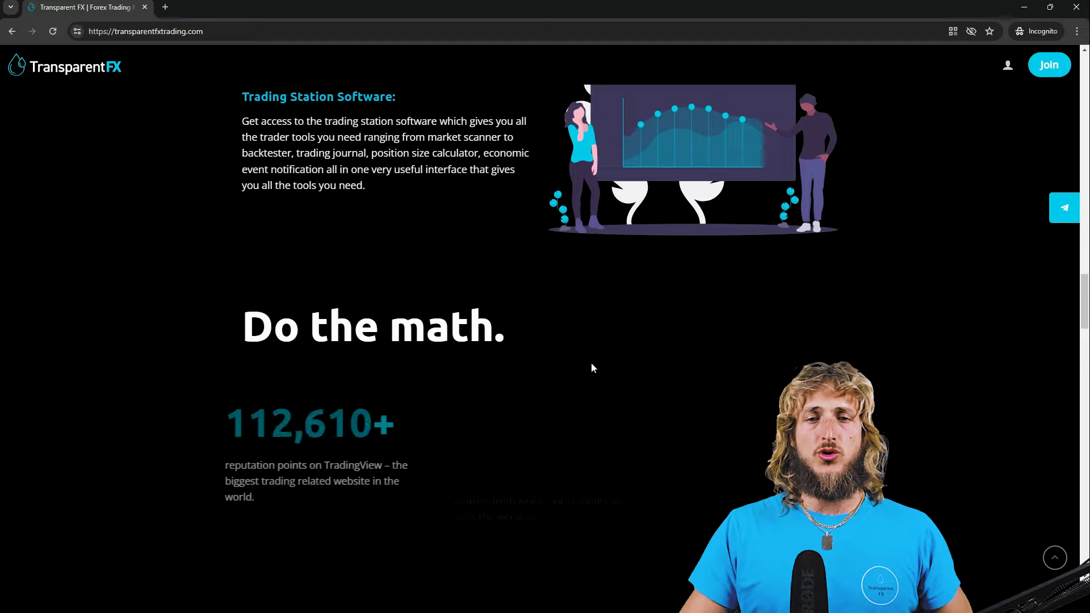
{"action": "scroll", "coordinate": [591, 368], "scroll_direction": "down", "scroll_amount": 6}
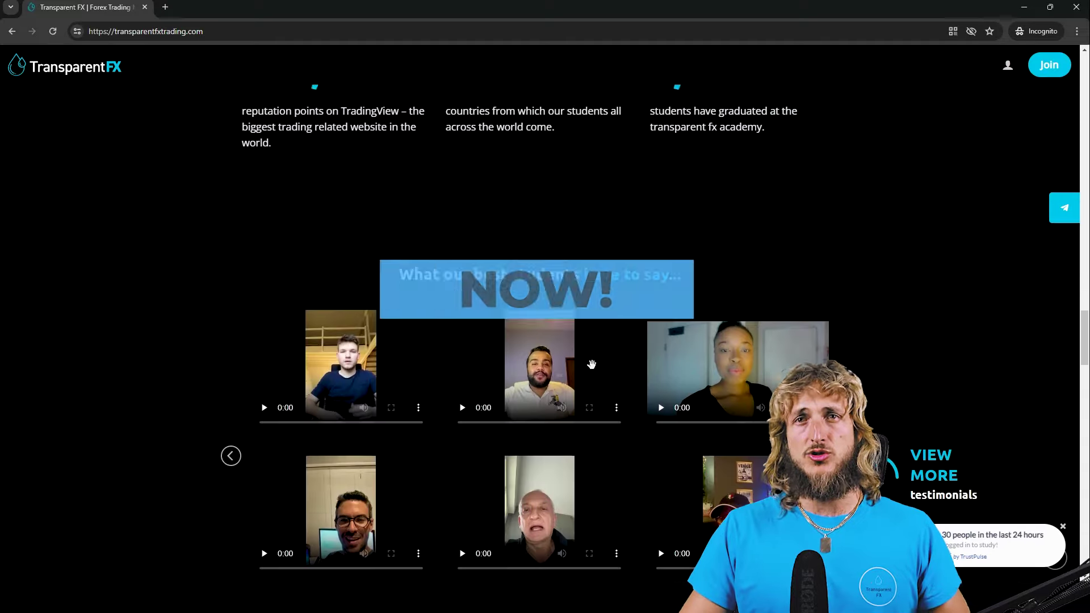
{"action": "scroll", "coordinate": [611, 404], "scroll_direction": "up", "scroll_amount": 20}
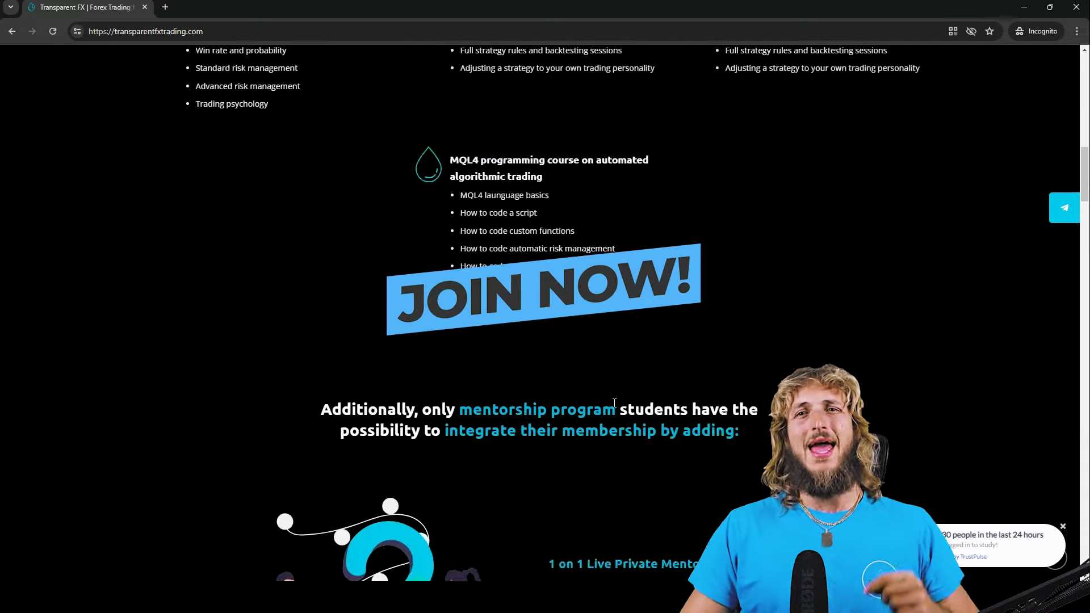
{"action": "scroll", "coordinate": [613, 402], "scroll_direction": "up", "scroll_amount": 10}
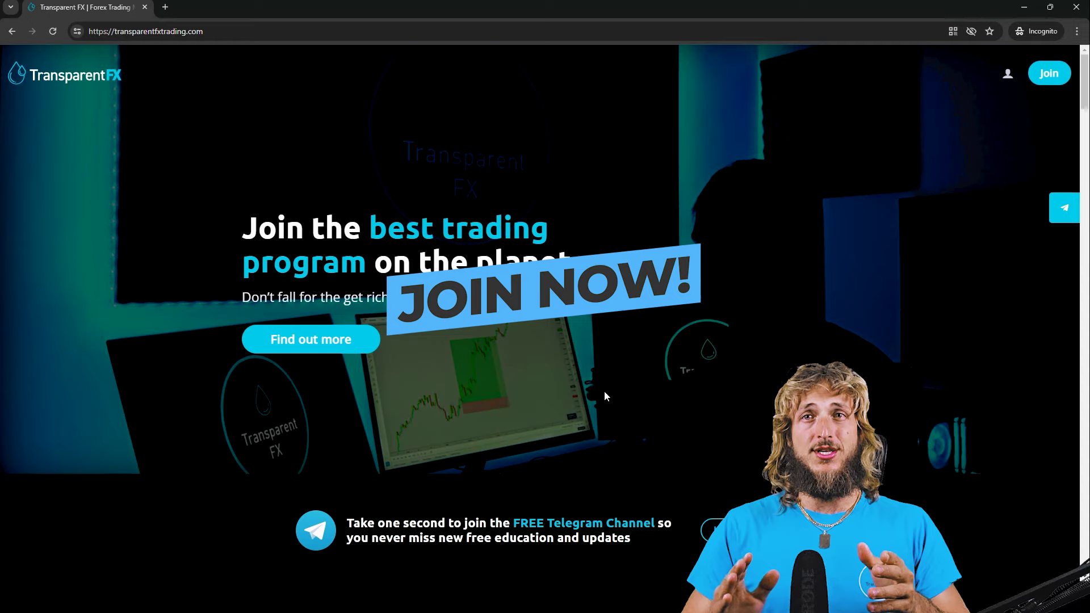